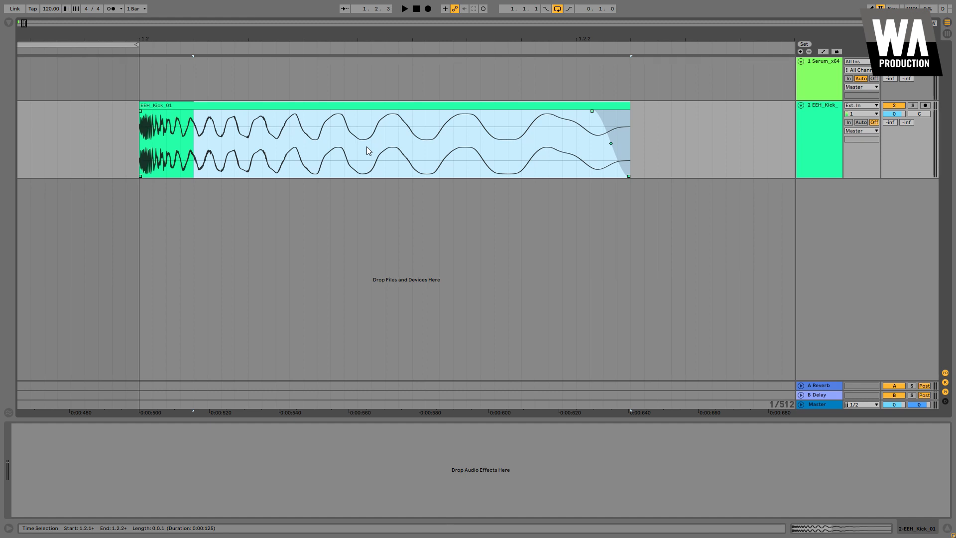
Examine the EEH_Kick_01 waveform, marking its long low-frequency body and the short attack at its start.
left_click_drag(146, 35, 145, 46)
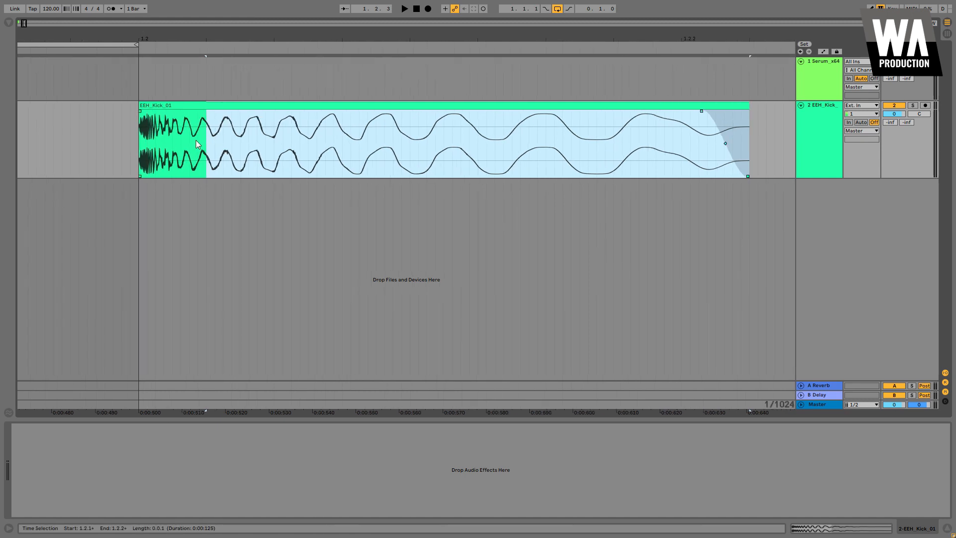
left_click_drag(189, 136, 755, 133)
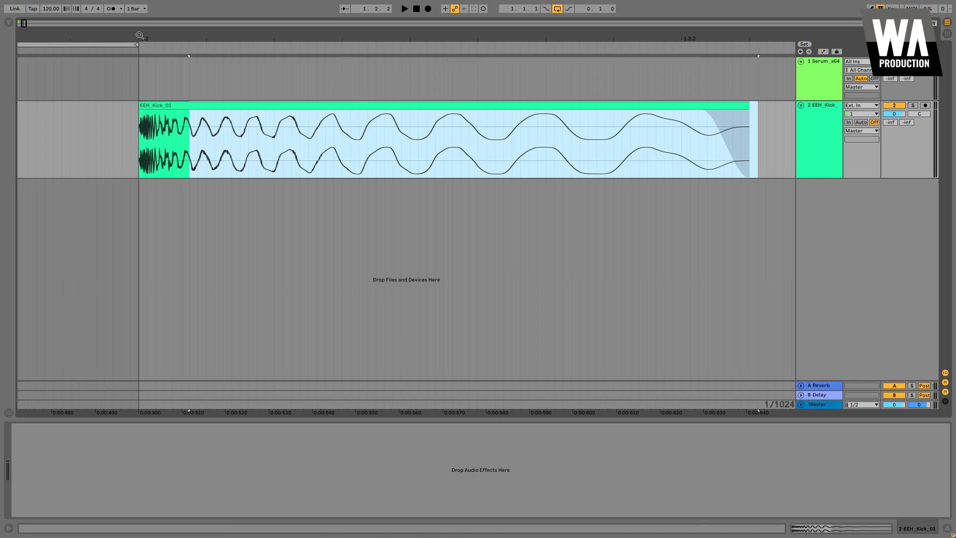
left_click_drag(140, 36, 266, 230)
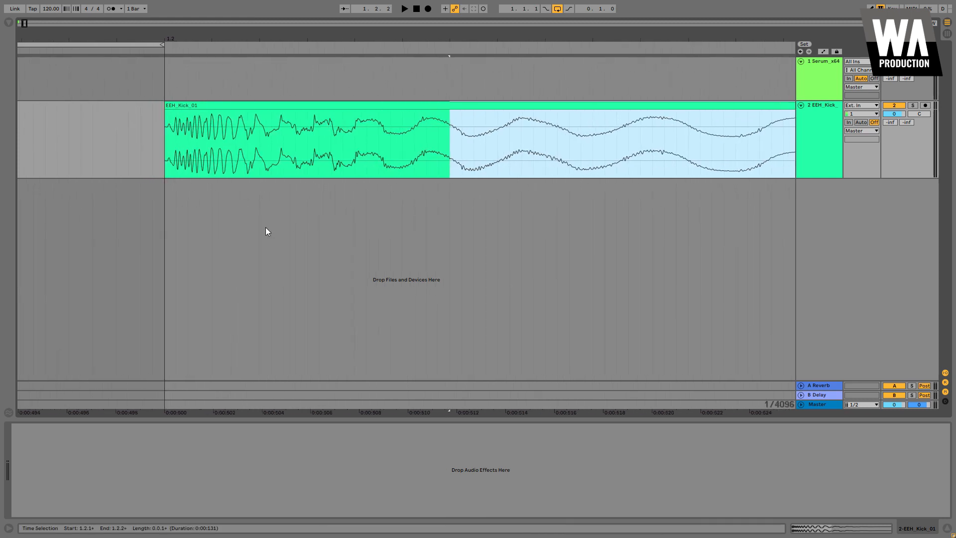
left_click_drag(271, 145, 167, 129)
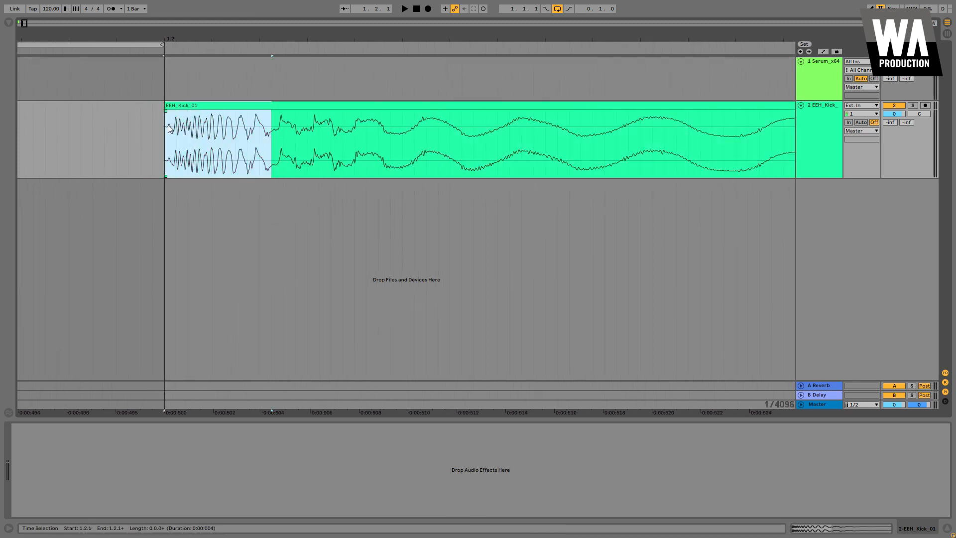
Trim the EEH_Kick_01 clip to its opening transient of about 4 ms and play that part alone.
left_click(273, 133)
left_click_drag(272, 133, 167, 126)
left_click_drag(272, 130, 343, 122)
key("Delete")
left_click(354, 110)
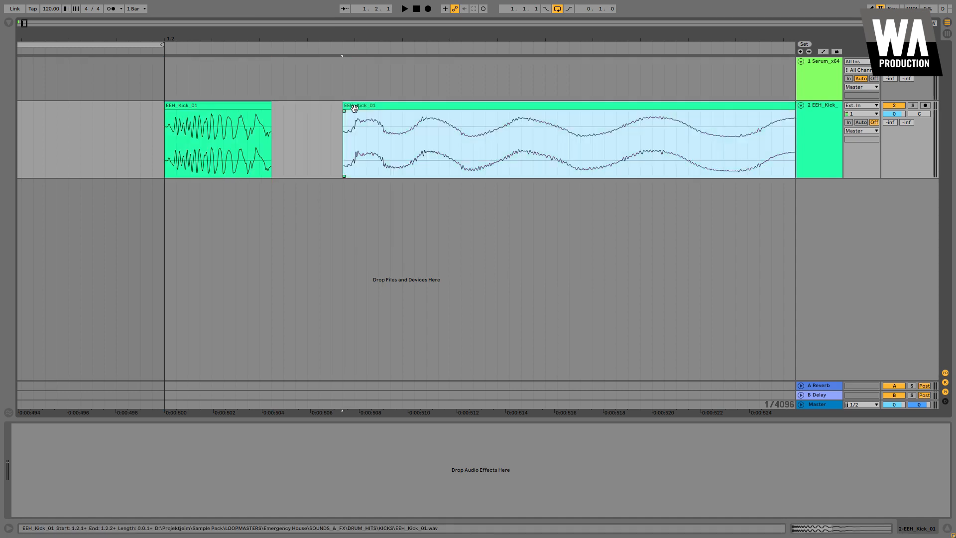
key("Delete")
left_click(238, 105)
key("space")
key("space")
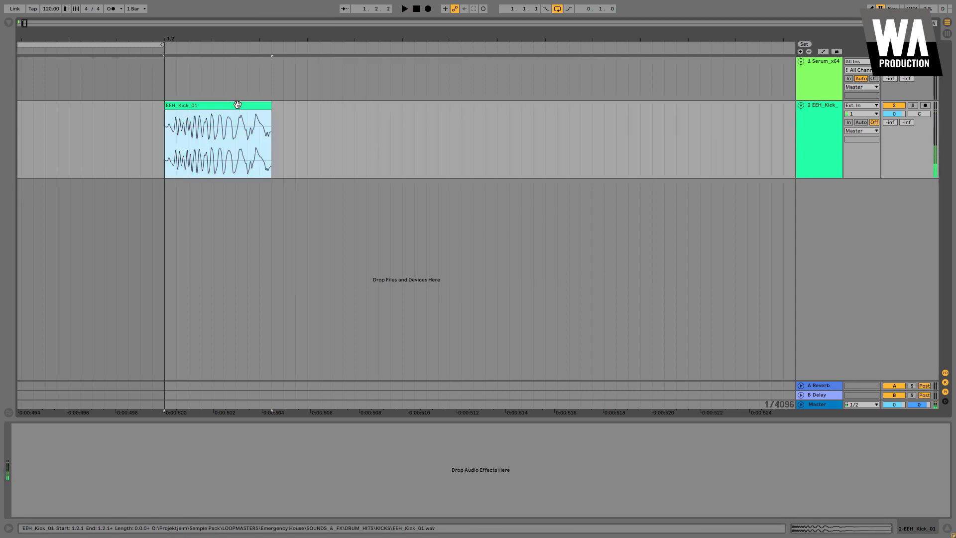
Undo the cuts to the kick clip and delete the EEH_Kick_01 track.
key("ctrl+z")
key("ctrl+z")
left_click_drag(325, 39, 443, 20)
left_click(799, 120)
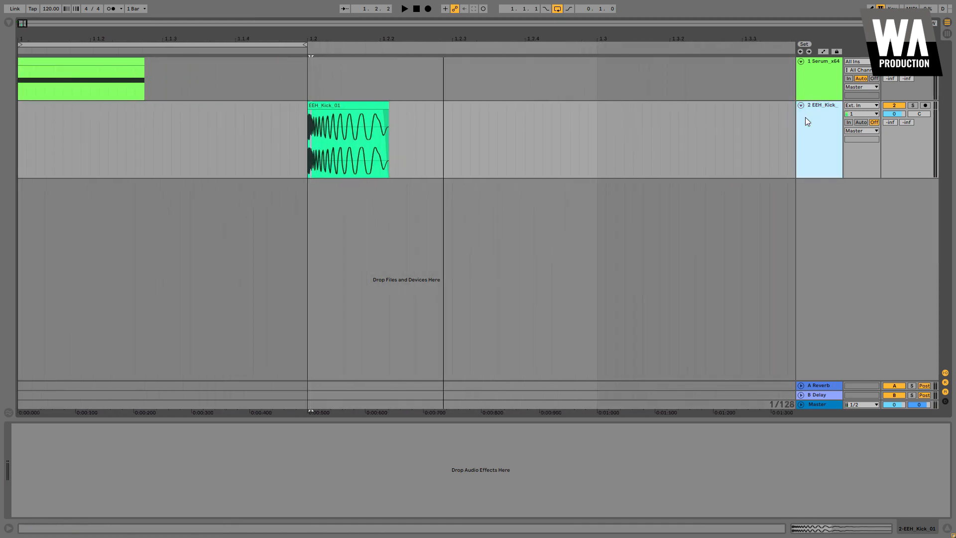
key("Delete")
Load the Analog_BD_Sin wavetable from the Analog category into oscillator A.
left_click(548, 71)
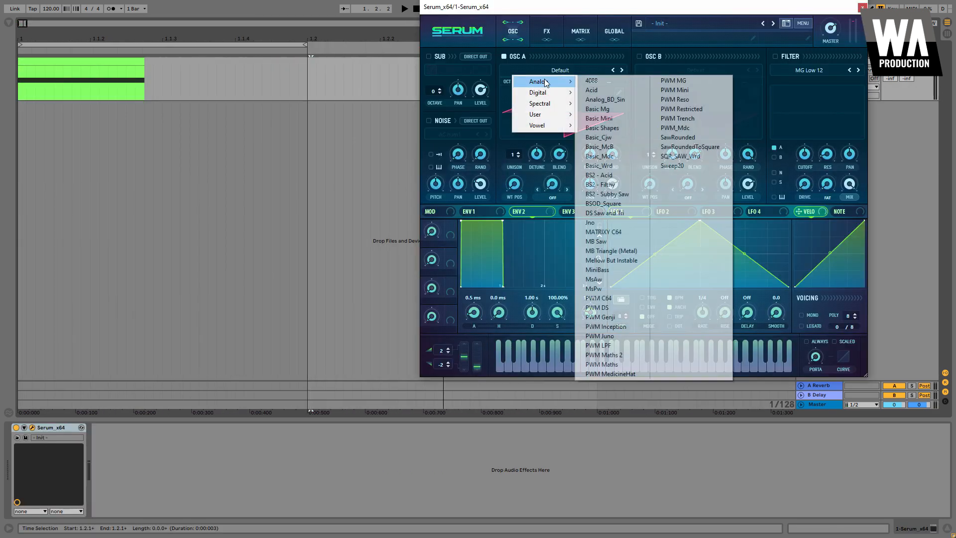
mouse_move(541, 82)
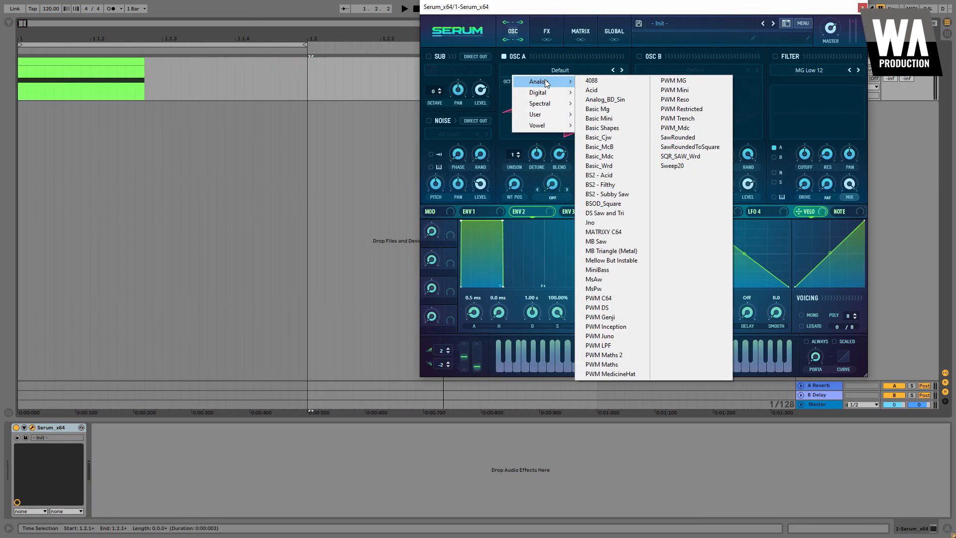
left_click(614, 103)
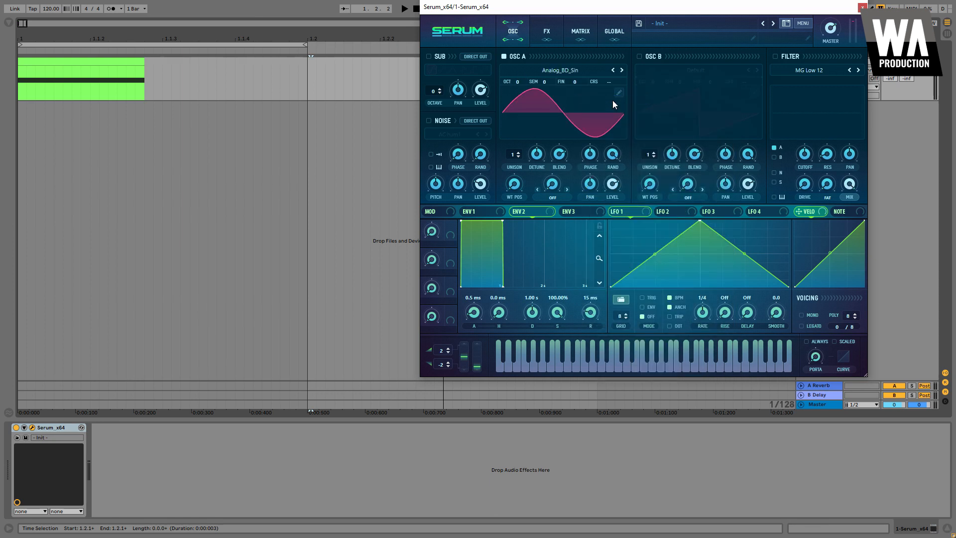
left_click(578, 115)
left_click(578, 120)
left_click_drag(514, 184, 521, 267)
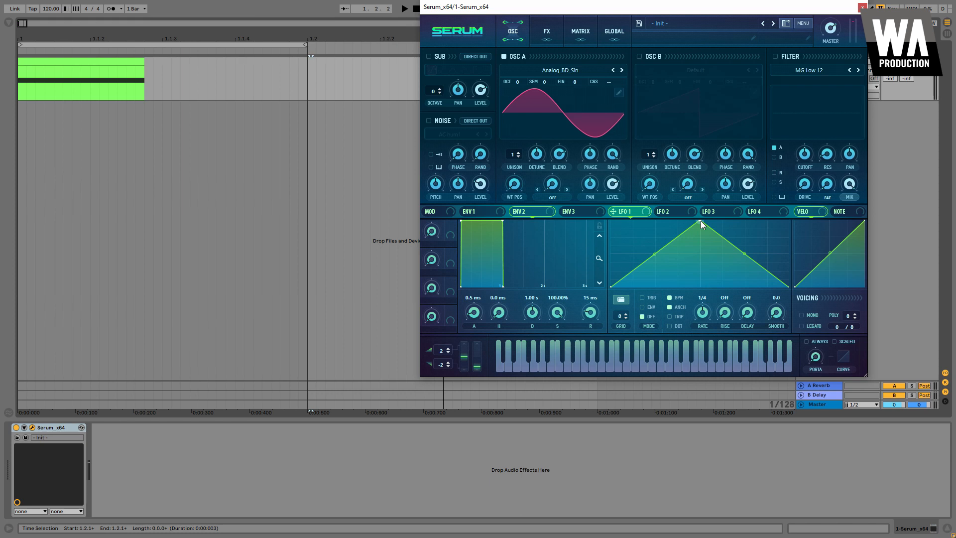
Reshape LFO 1 into a decay starting at full height, with a steep early drop and a bend near the baseline before mid-cycle.
left_click_drag(701, 221, 590, 191)
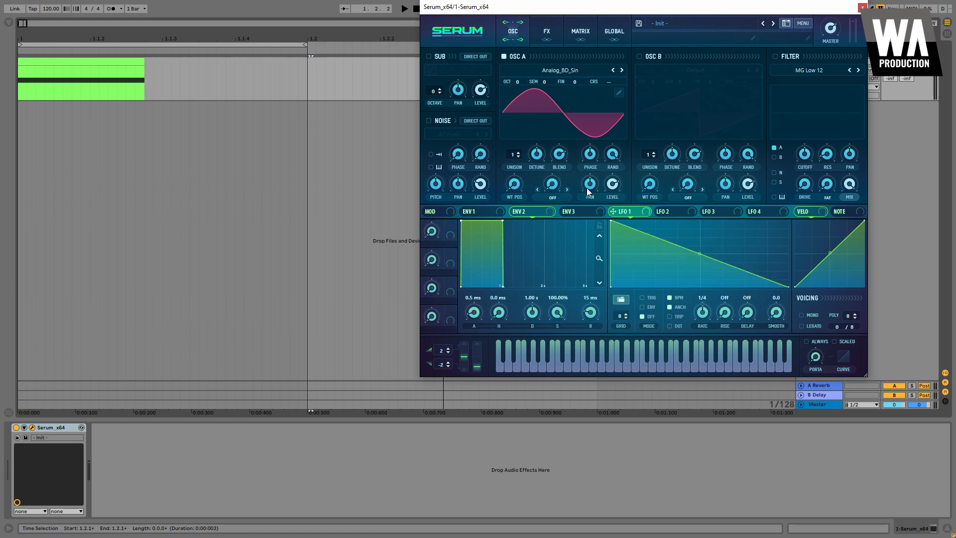
double_click(633, 234)
left_click_drag(632, 234, 684, 286)
double_click(647, 260)
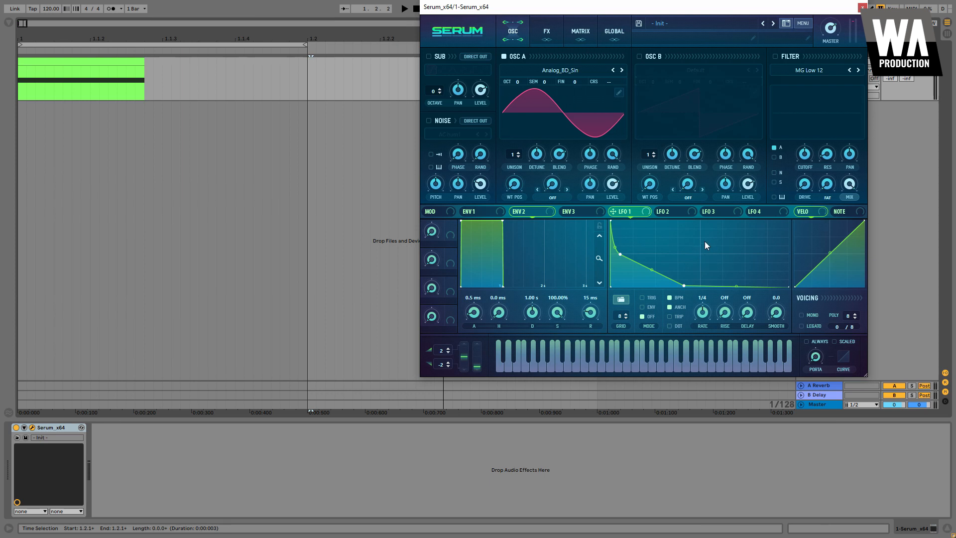
Inspect the note inside the MIDI clip on the Serum track.
double_click(110, 60)
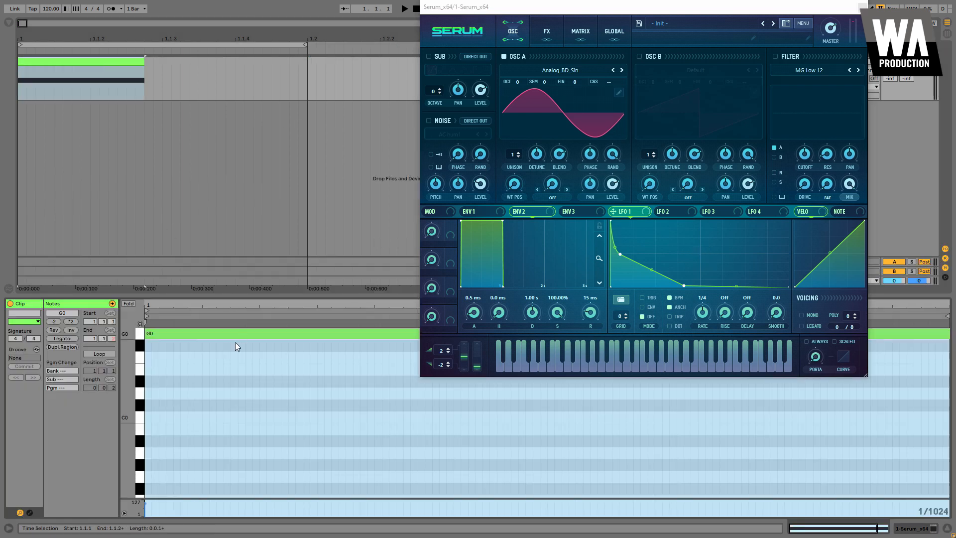
left_click(173, 337)
left_click_drag(194, 297, 198, 428)
left_click(113, 64)
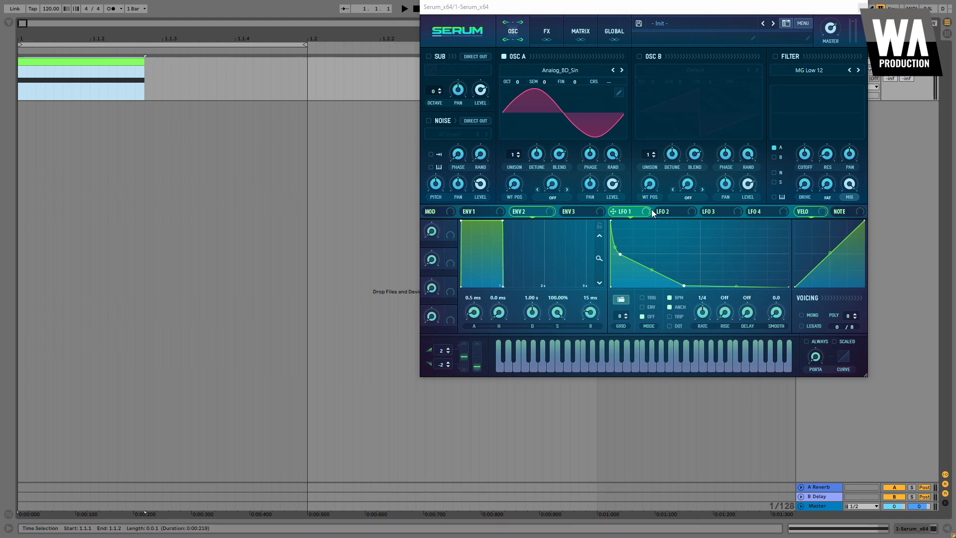
Assign LFO 1 to oscillator A's coarse pitch and check the routing in the modulation matrix.
left_click_drag(649, 215, 612, 84)
left_click(581, 31)
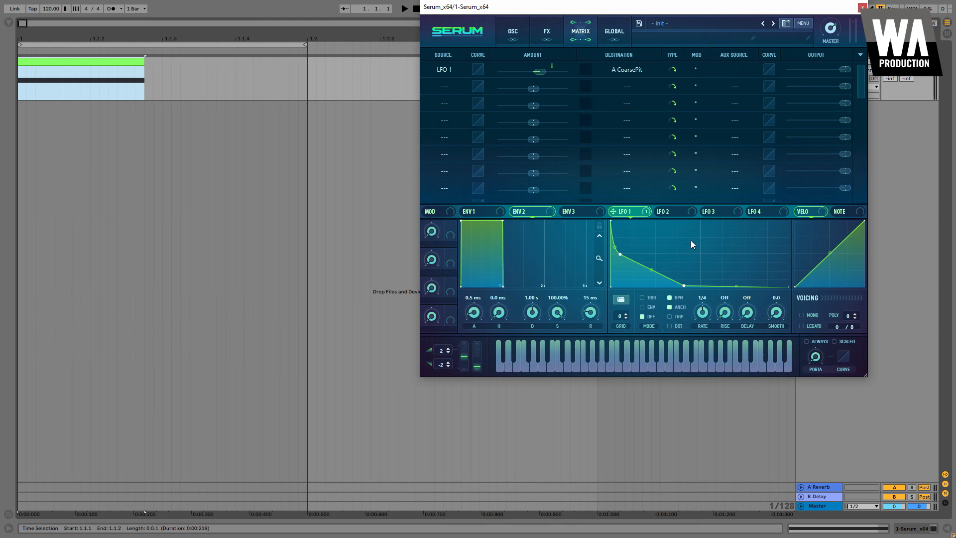
double_click(124, 74)
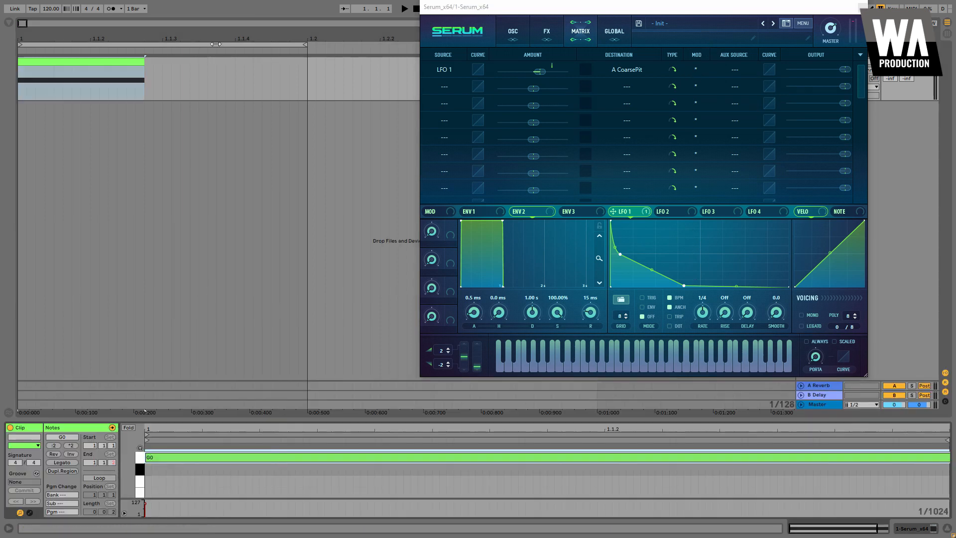
left_click(513, 31)
Select the one-beat loop range and audition the synthesized kick.
left_click(169, 43)
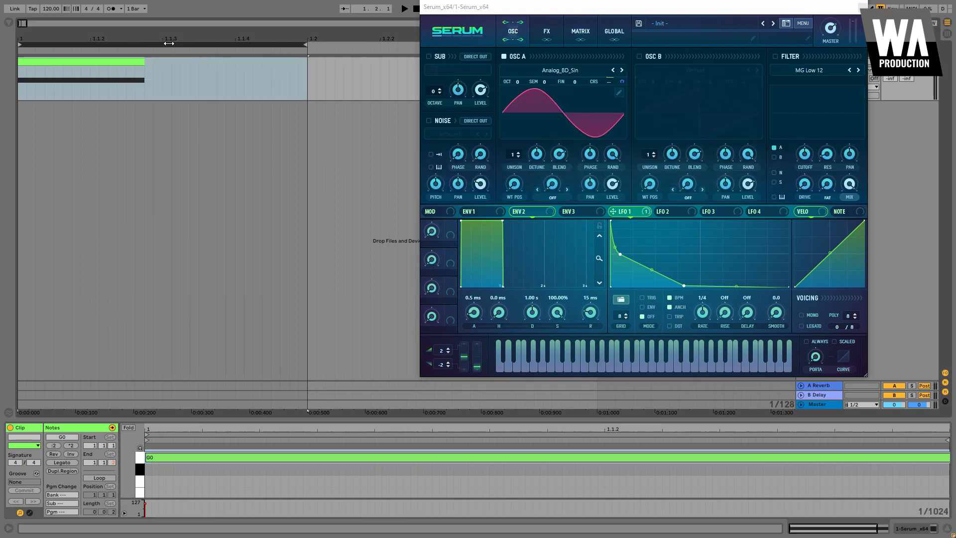
key("space")
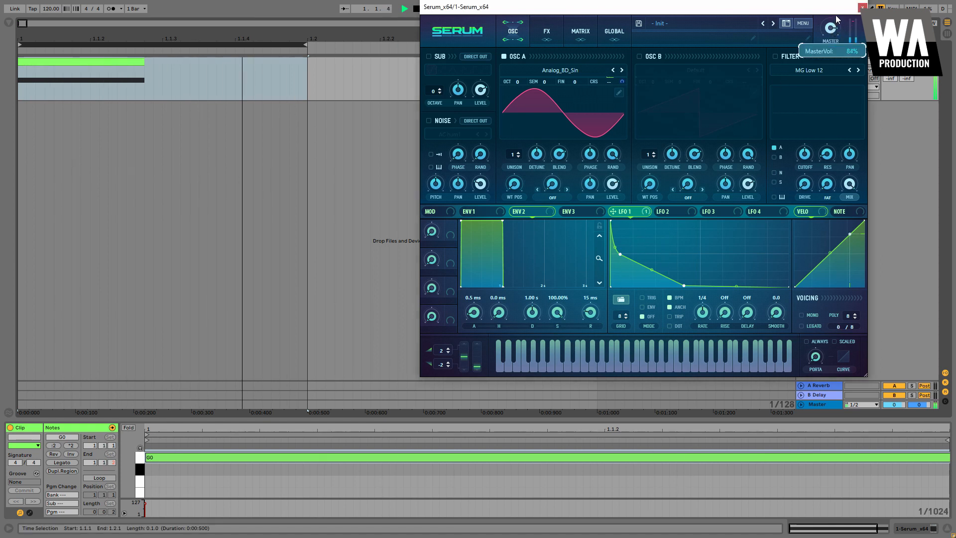
key("space")
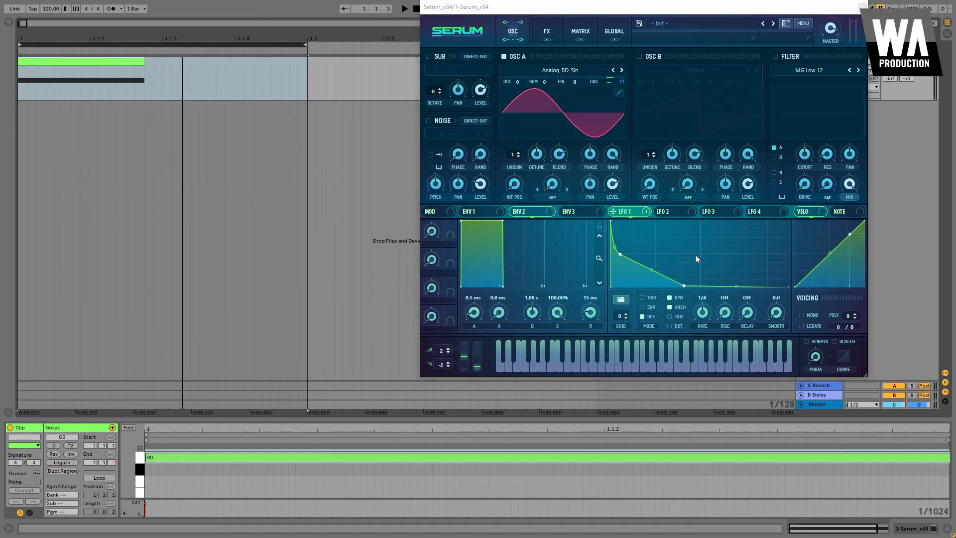
Set LFO 1's rate to 1/8, move its upper and lower points further along, and curve the decay between them.
left_click(706, 314)
left_click_drag(706, 315, 707, 319)
double_click(628, 254)
left_click_drag(627, 255, 640, 253)
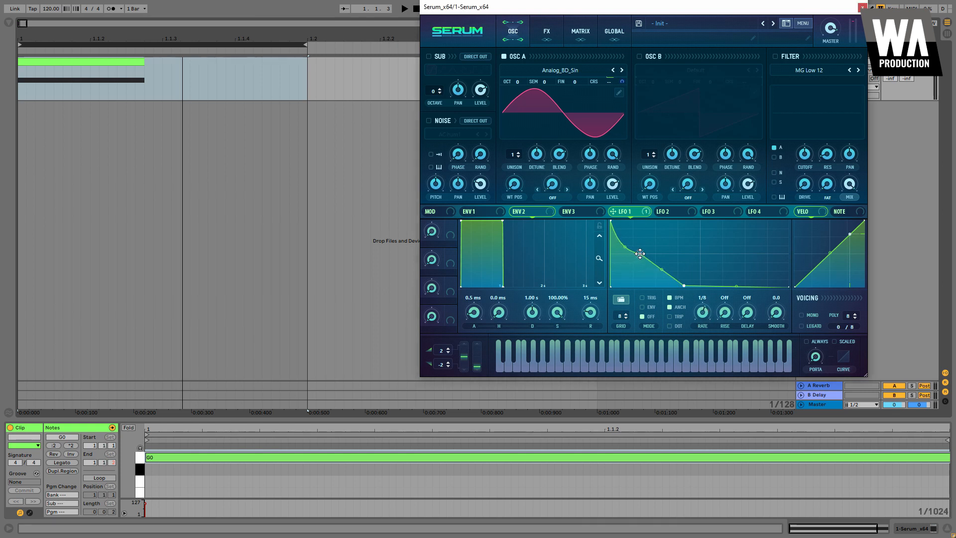
left_click_drag(683, 286, 775, 287)
left_click_drag(706, 275, 701, 286)
Move LFO 1's upper curve point slightly earlier while auditioning the loop.
key("space")
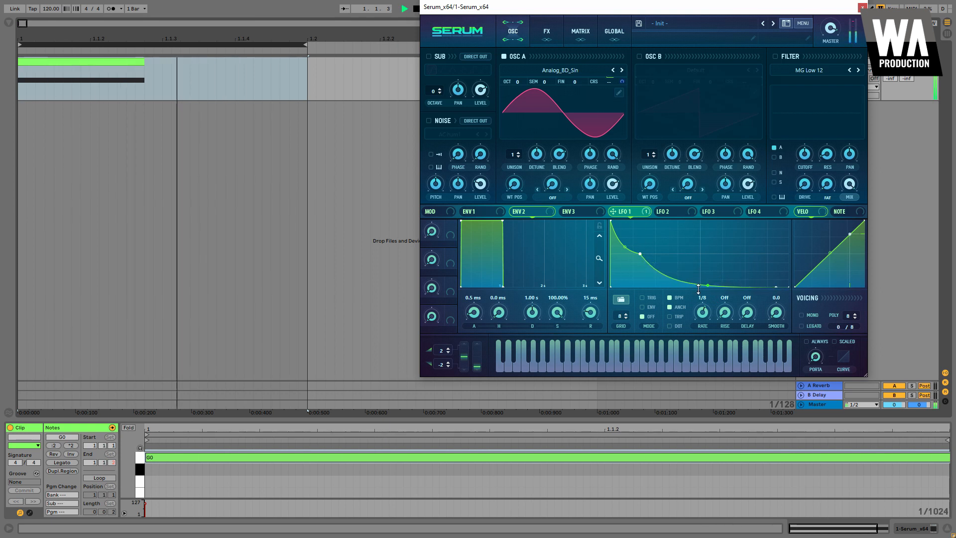
left_click_drag(641, 253, 634, 254)
key("space")
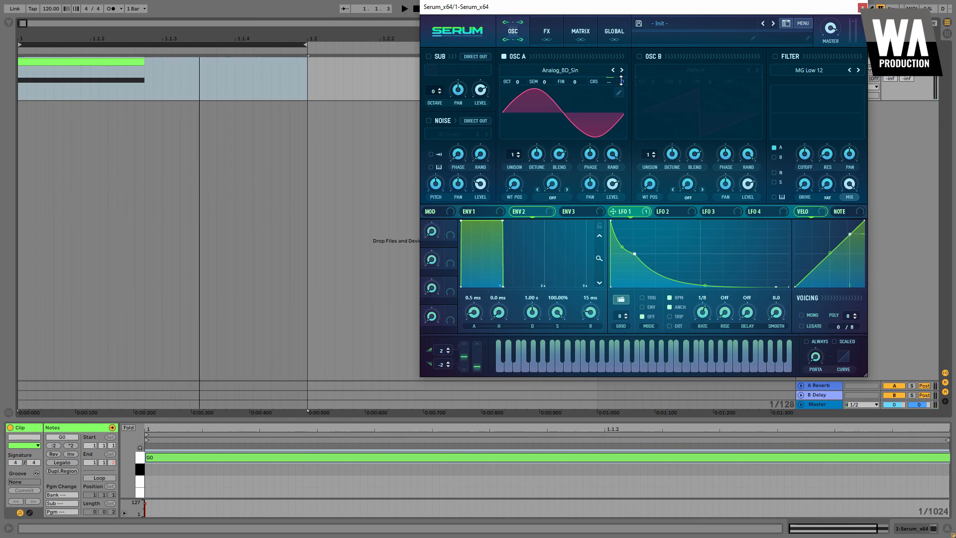
Set LFO 1's modulation amount on oscillator A's coarse pitch to 25 while auditioning the loop.
left_click_drag(621, 81, 622, 81)
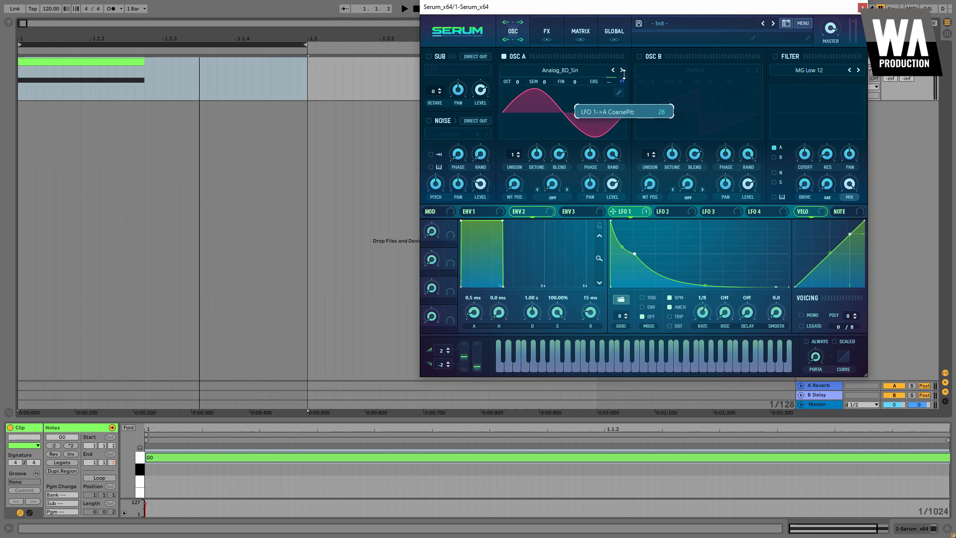
key("space")
mouse_move(624, 74)
left_mouse_down()
mouse_move(637, 44)
mouse_move(629, 81)
left_mouse_up()
key("space")
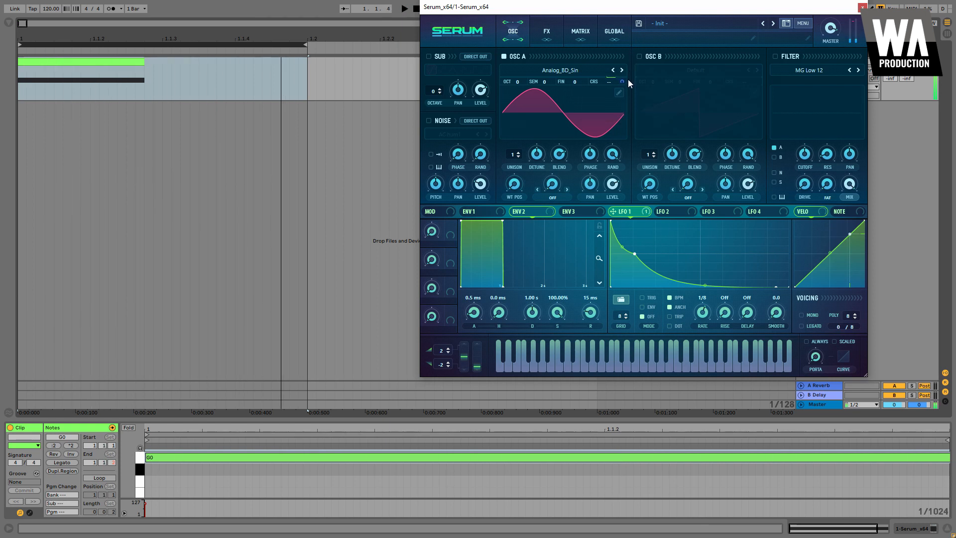
double_click(621, 84)
key("Return")
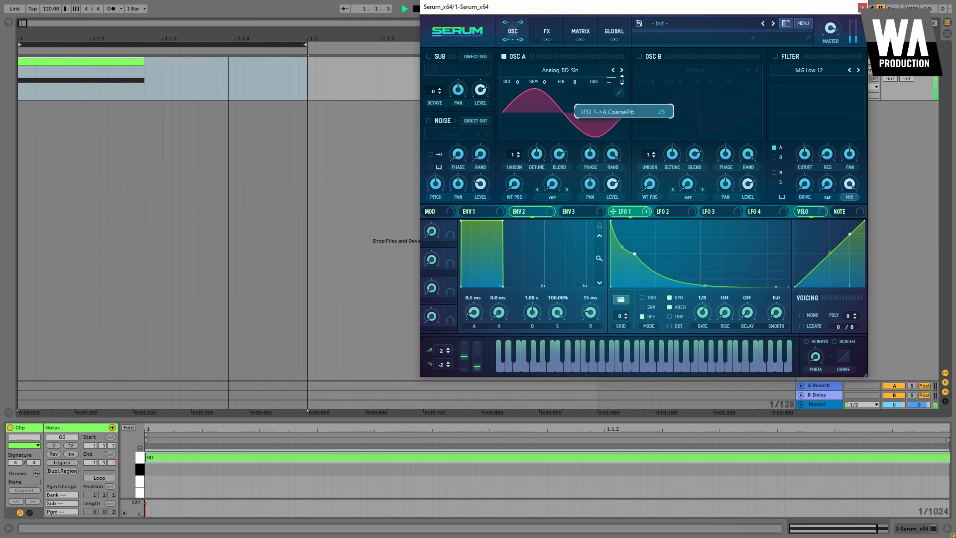
left_click(635, 12)
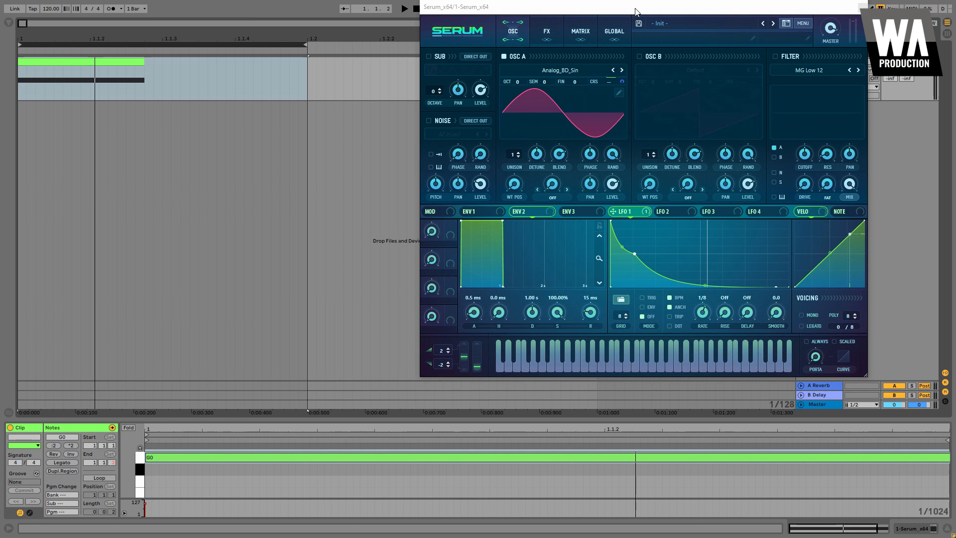
Enable the noise oscillator and load XF_KikAtk_02 from the Attacks_Kick category.
left_click(427, 121)
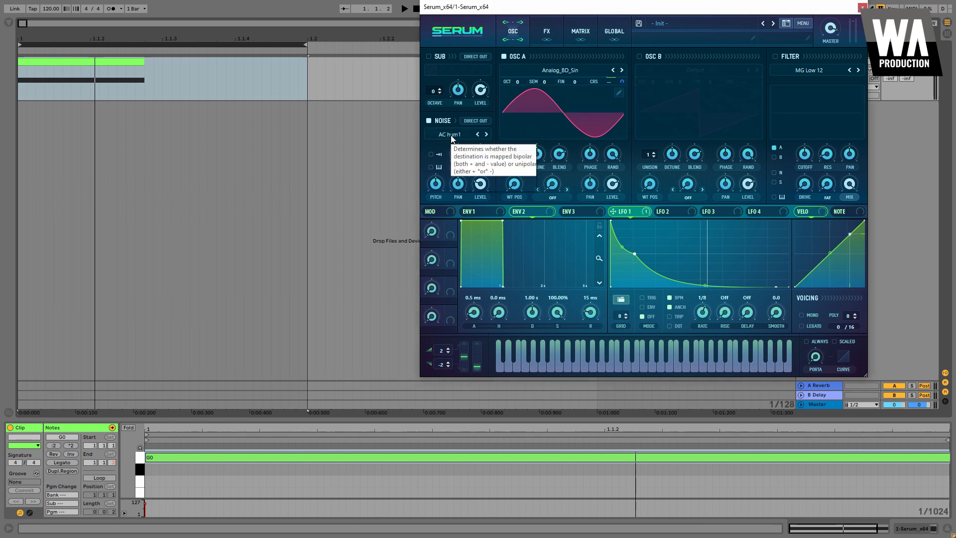
left_click(452, 138)
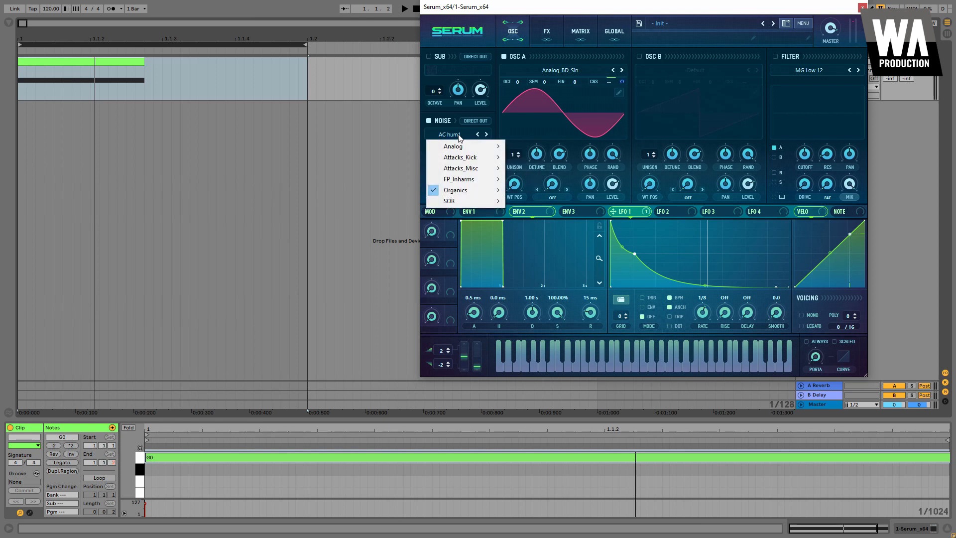
mouse_move(459, 160)
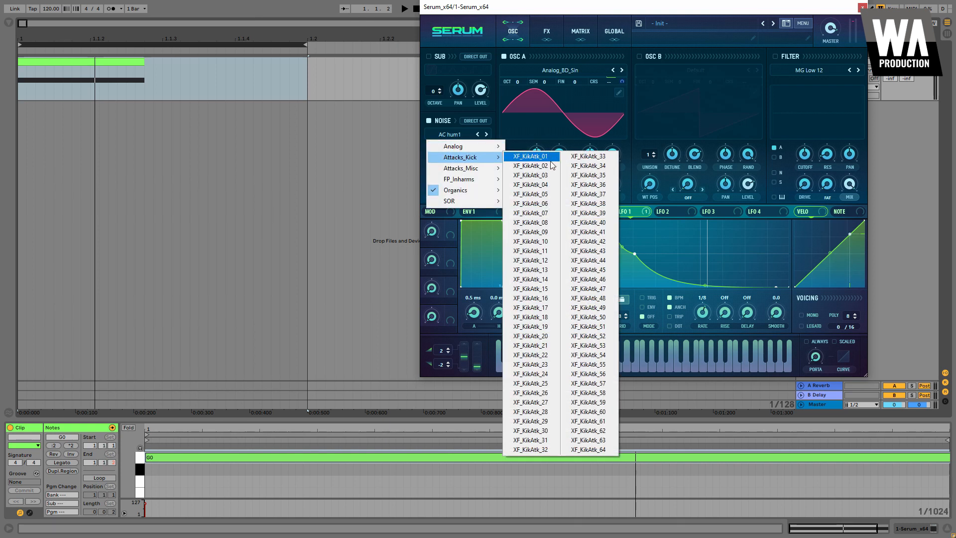
left_click(532, 165)
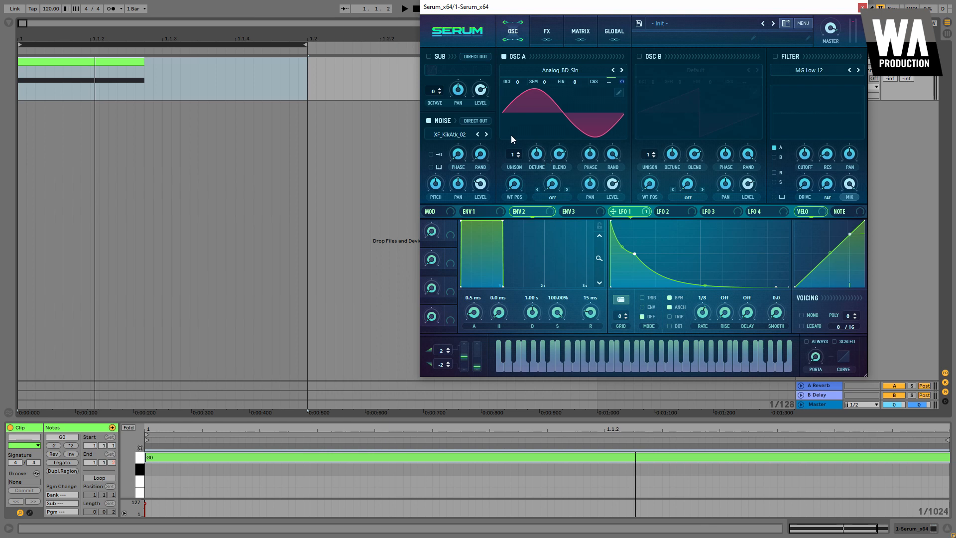
Raise the noise oscillator's level while playing the loop.
key("space")
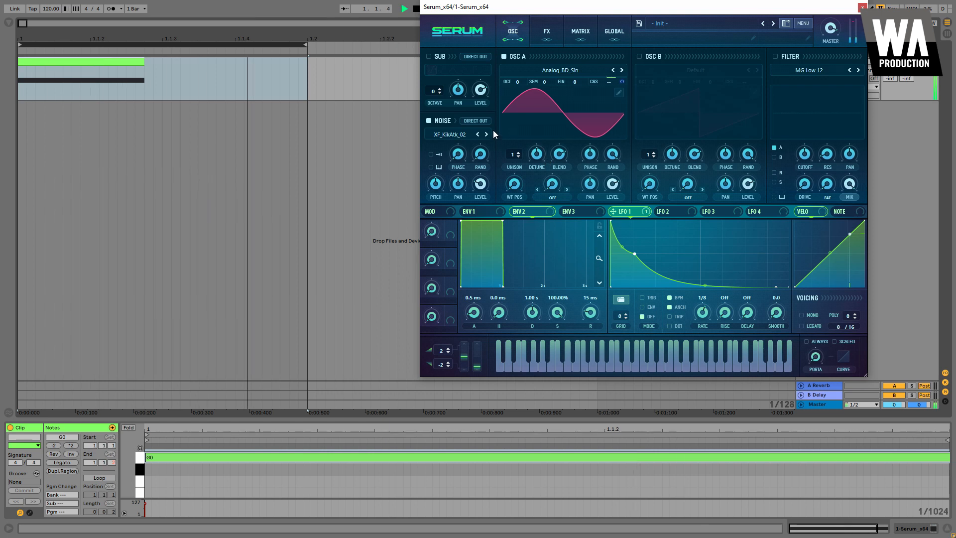
mouse_move(483, 187)
left_click_drag(484, 184, 488, 173)
key("space")
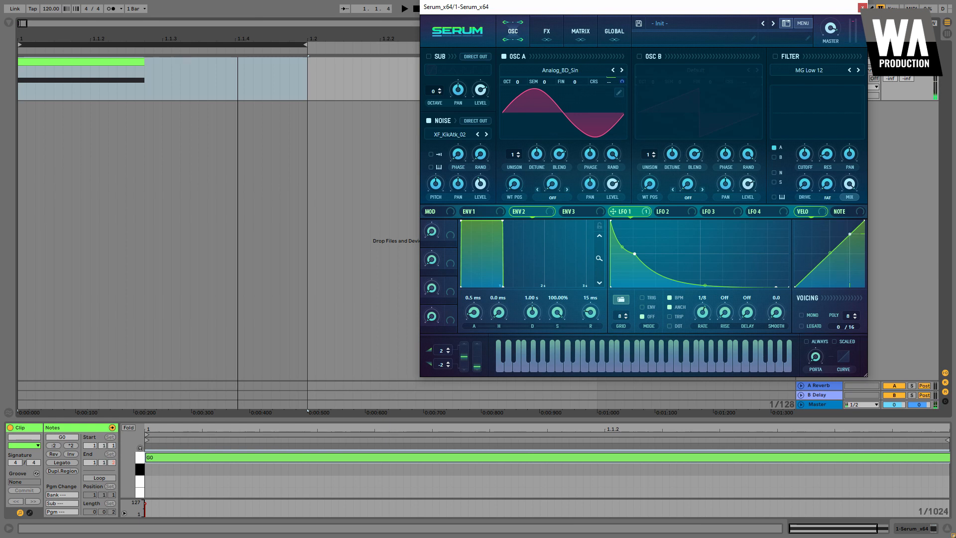
Turn on one-shot playback for the noise oscillator, audition it, and change its sample to XF_KikAtk_07.
left_click(431, 155)
key("space")
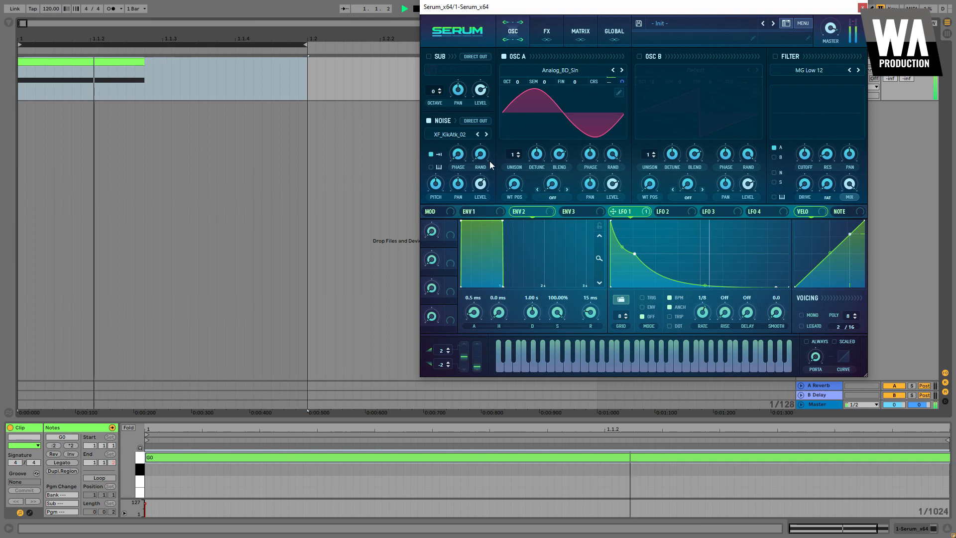
key("space")
left_click(486, 135)
left_click(486, 134)
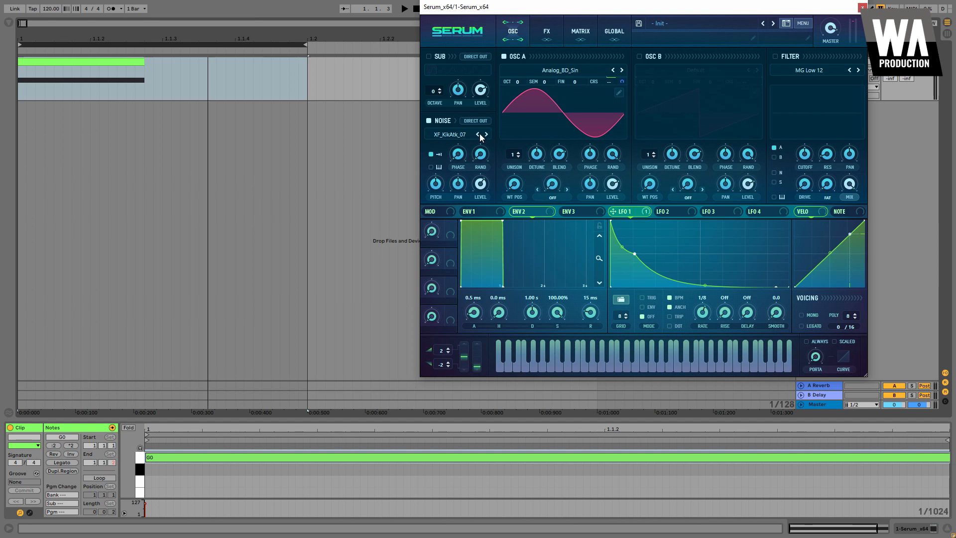
Audition successive kick attack samples in the noise oscillator over the playing loop and settle on XF_KikAtk_15.
key("space")
left_click(487, 135)
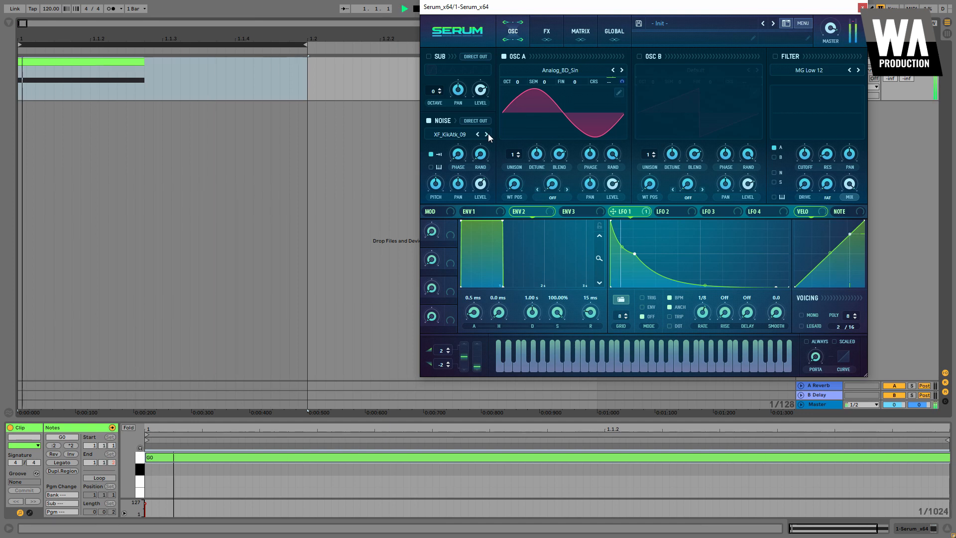
left_click(488, 134)
left_click(488, 135)
left_click(487, 134)
left_click(487, 134)
left_click(488, 135)
left_click(487, 135)
left_click(487, 134)
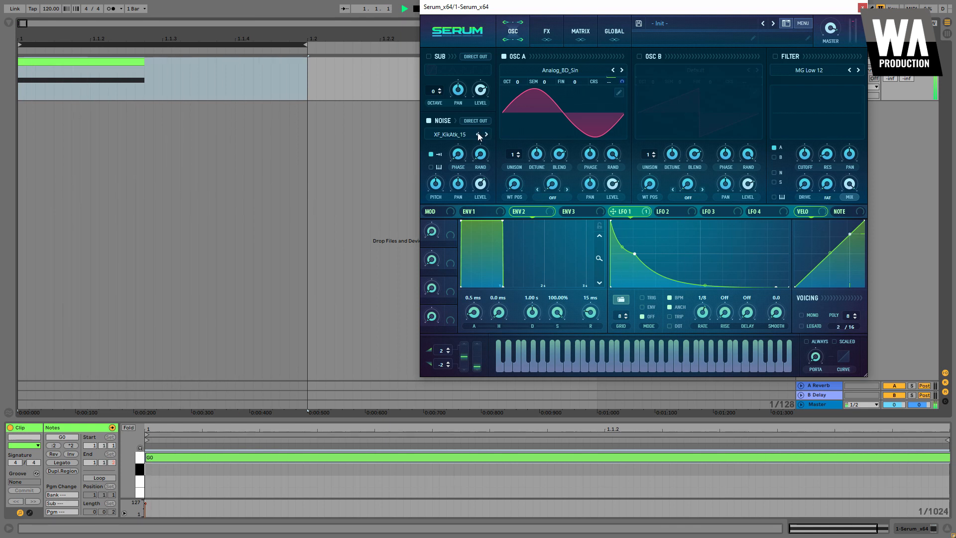
key("space")
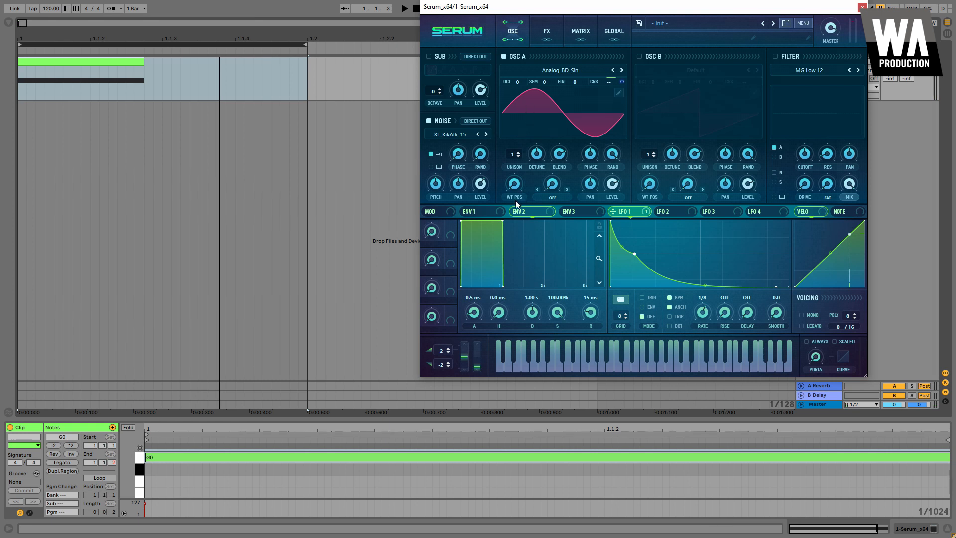
Fine-tune the noise oscillator's level while auditioning the loop.
mouse_move(481, 186)
key("space")
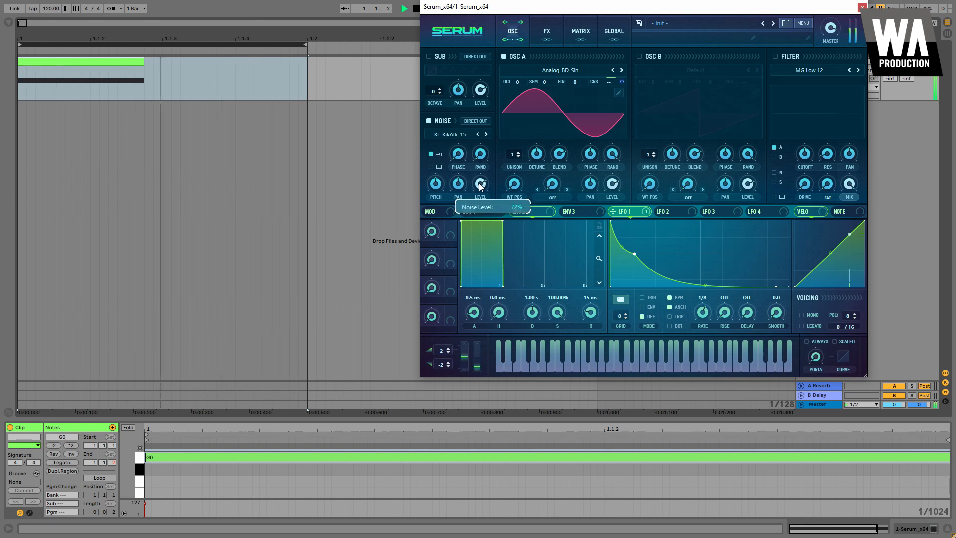
left_click_drag(480, 183, 480, 182)
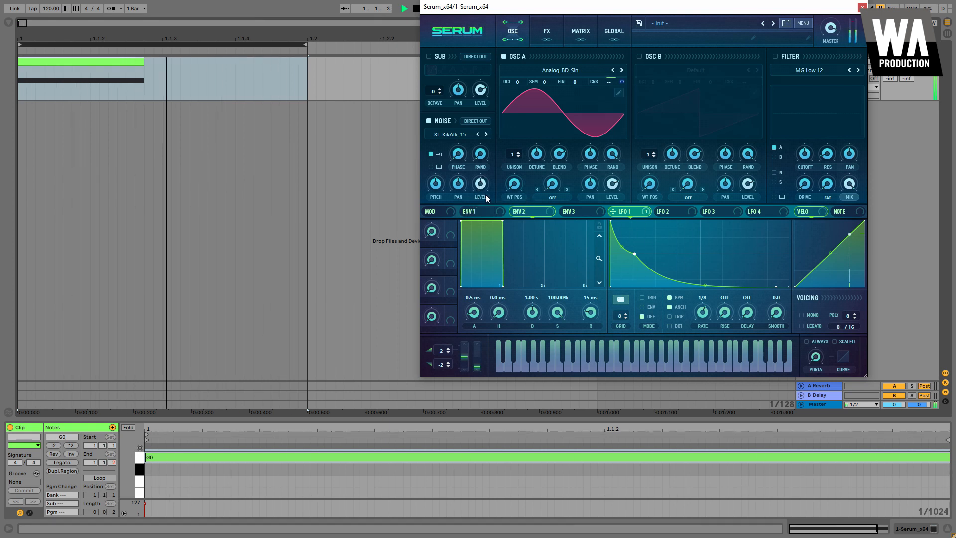
key("space")
Enable the MG Low 12 filter with a nearly fully open cutoff and raise its drive while playing the loop.
left_click(776, 56)
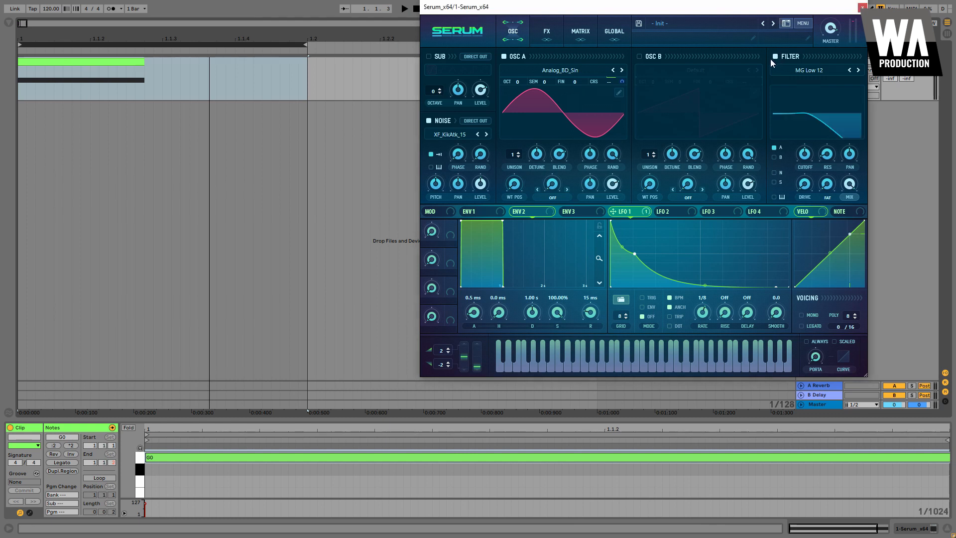
left_click_drag(805, 154, 805, 105)
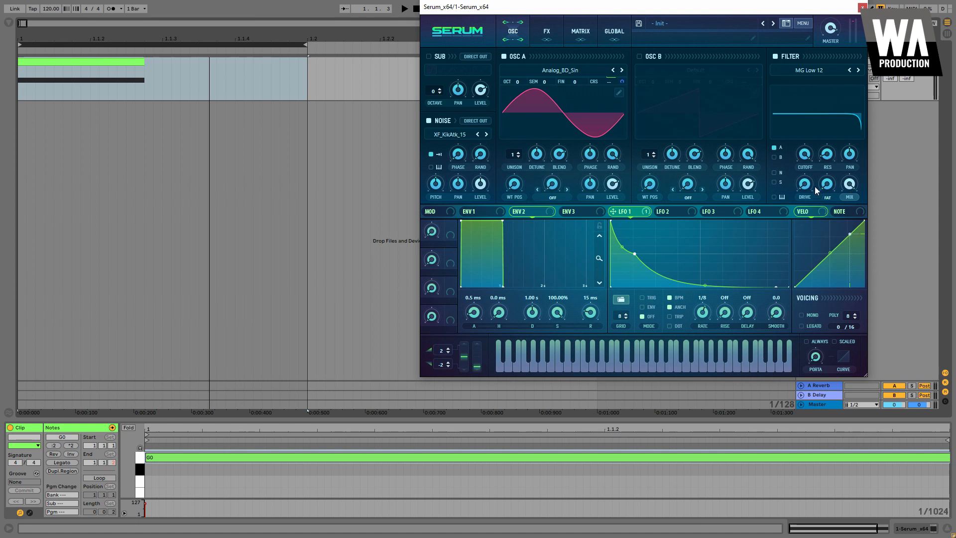
left_click_drag(805, 186, 811, 169)
scroll(807, 183, "up", 10)
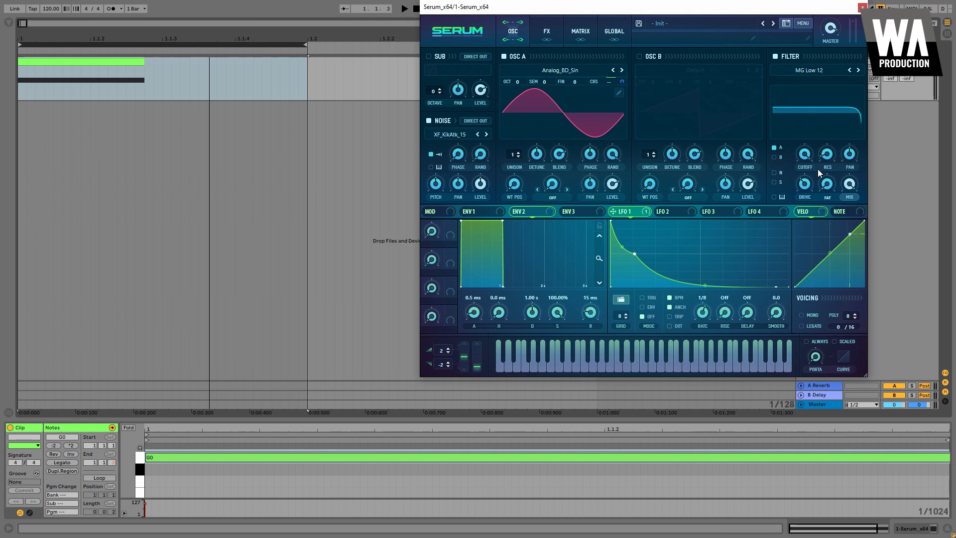
key("space")
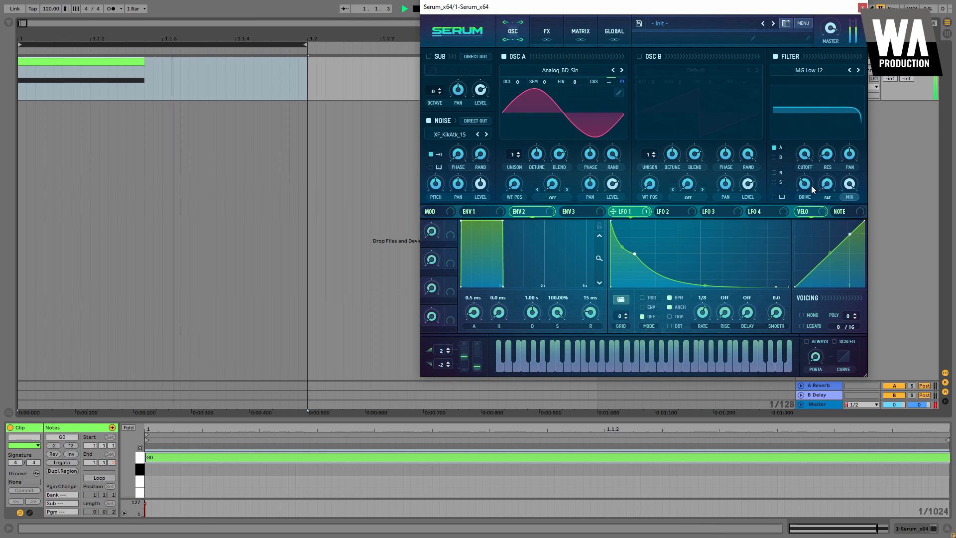
mouse_move(807, 183)
left_click_drag(807, 179, 810, 173)
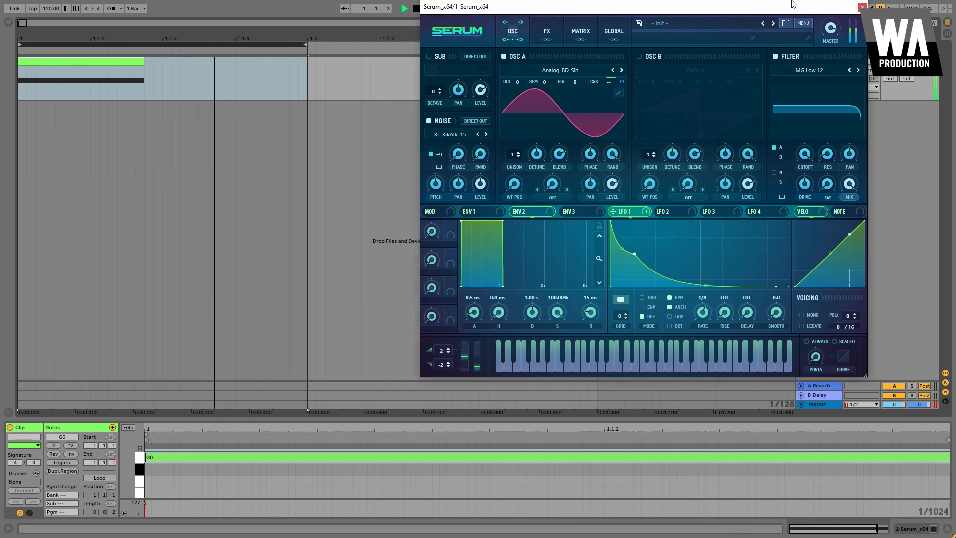
Lower the synth's master volume slightly while the loop plays, and stop playback.
mouse_move(830, 48)
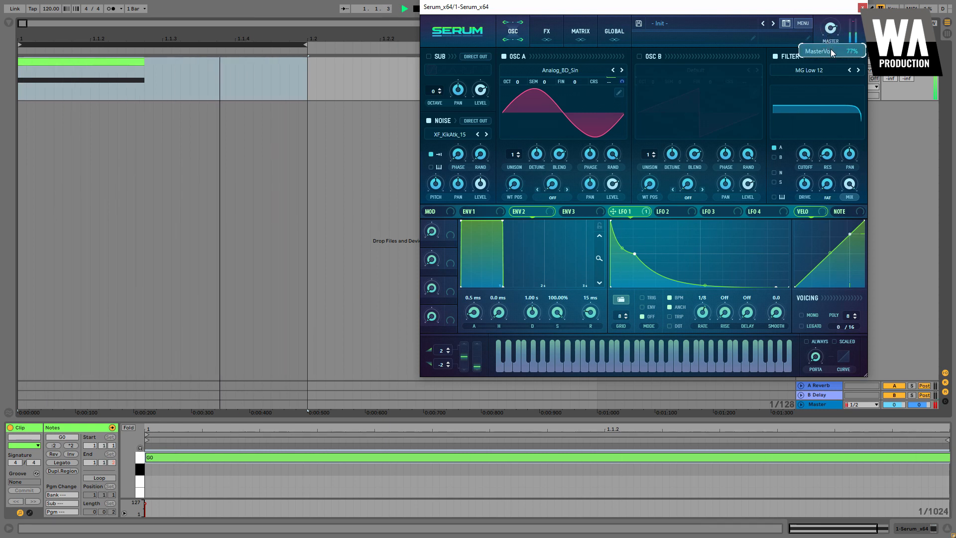
left_click_drag(831, 49, 832, 52)
key("space")
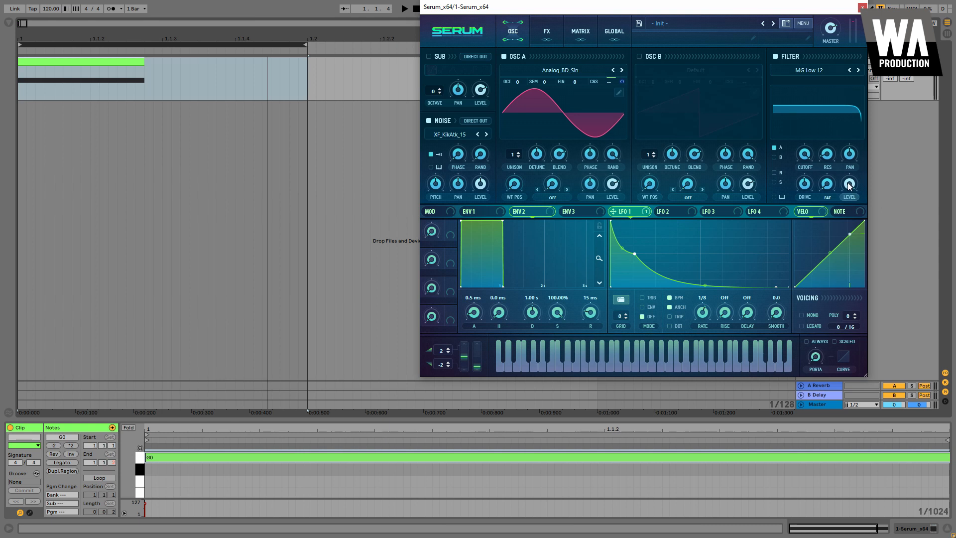
Lower the filter's output level to 72% and route the noise oscillator through the filter, auditioning the loop.
left_click_drag(849, 186, 849, 195)
key("space")
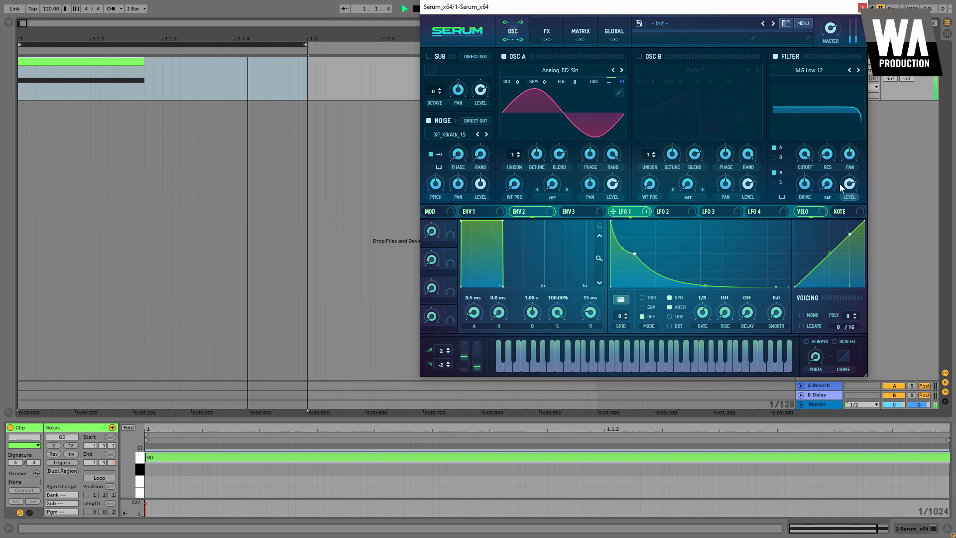
mouse_move(848, 191)
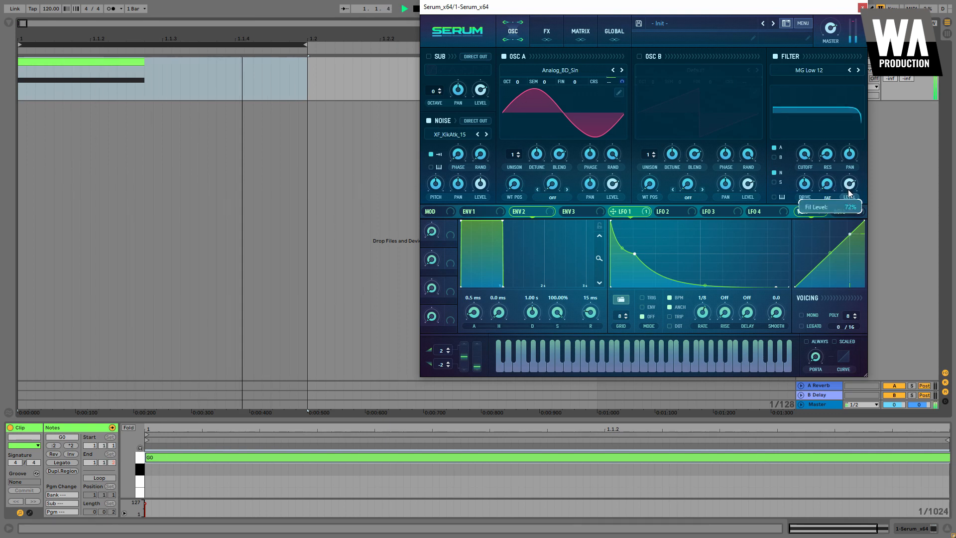
Fine-tune the filter's drive and output level against the playing loop.
mouse_move(812, 183)
left_click_drag(811, 183, 815, 181)
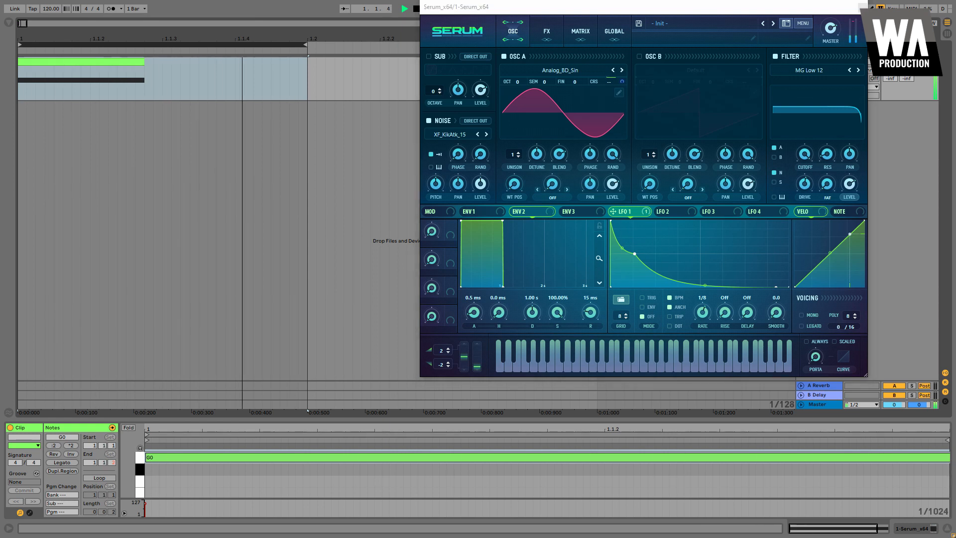
left_click(851, 182)
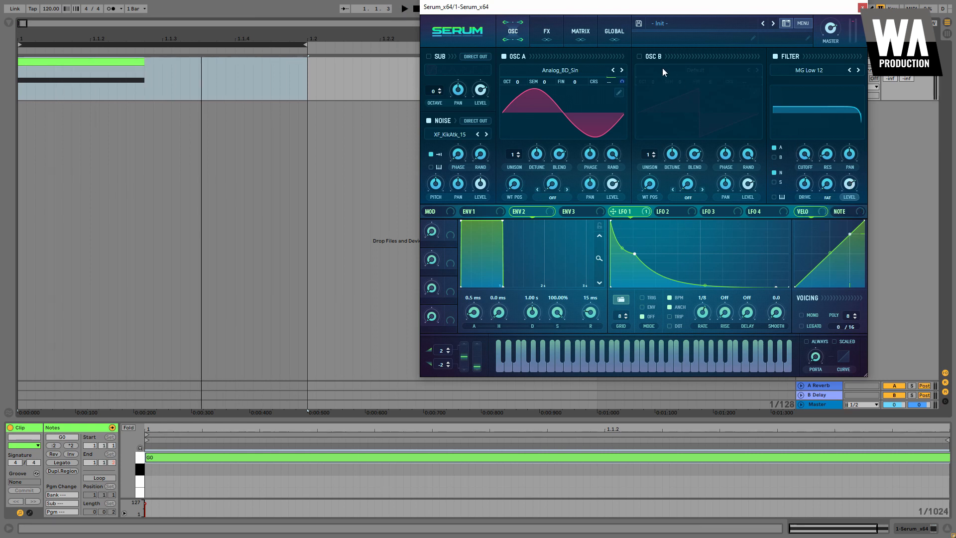
Enable oscillator B with the Spectral wavetable Monster 4 [SL] and set its warp mode to FM (from A).
left_click(639, 57)
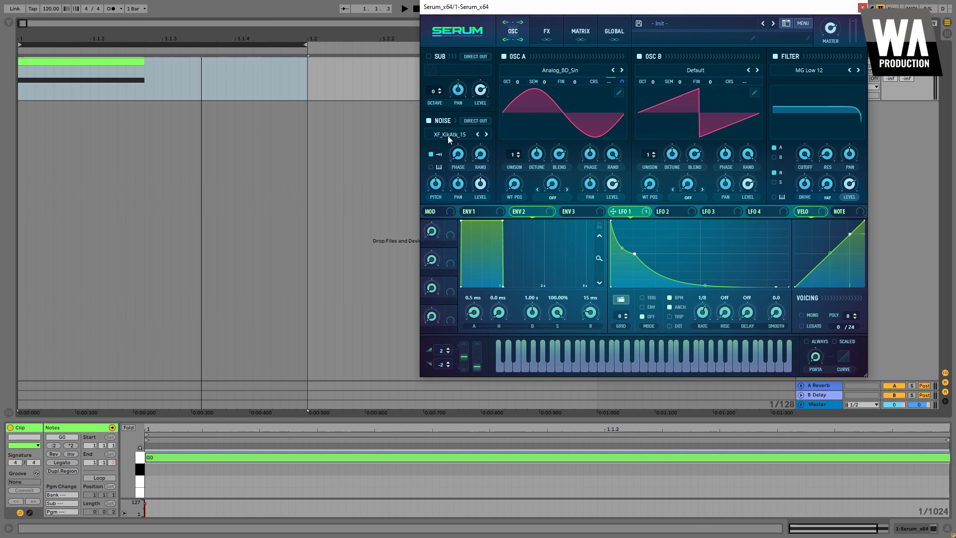
left_click(680, 71)
mouse_move(677, 107)
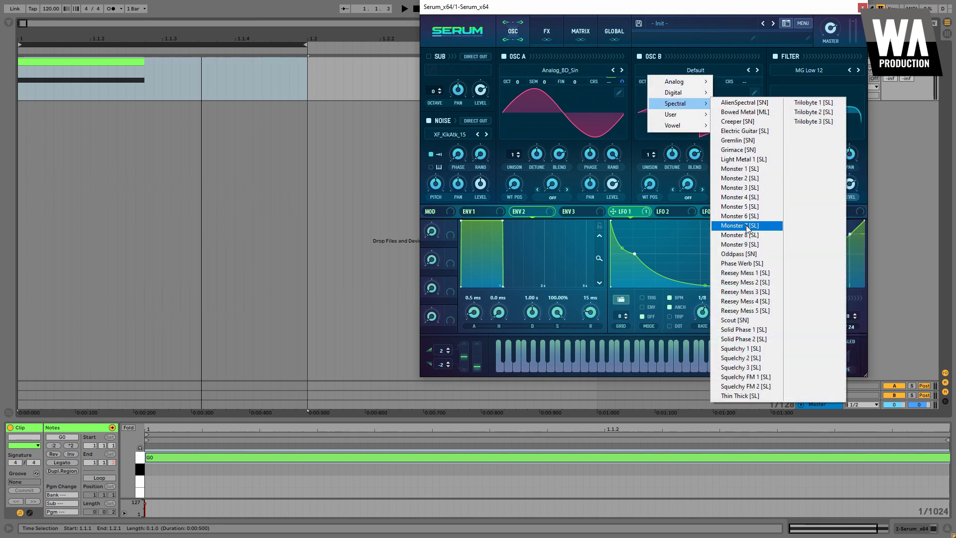
left_click(740, 197)
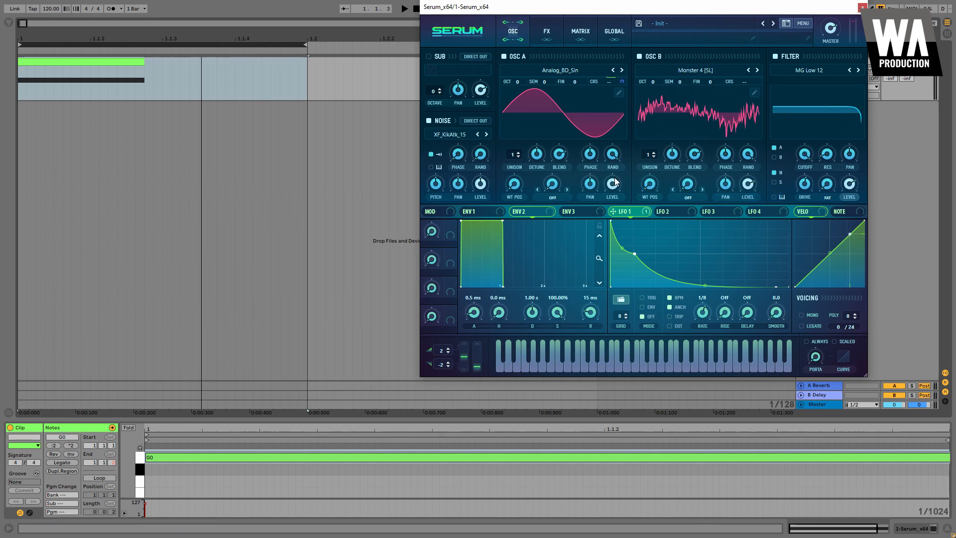
left_click(695, 201)
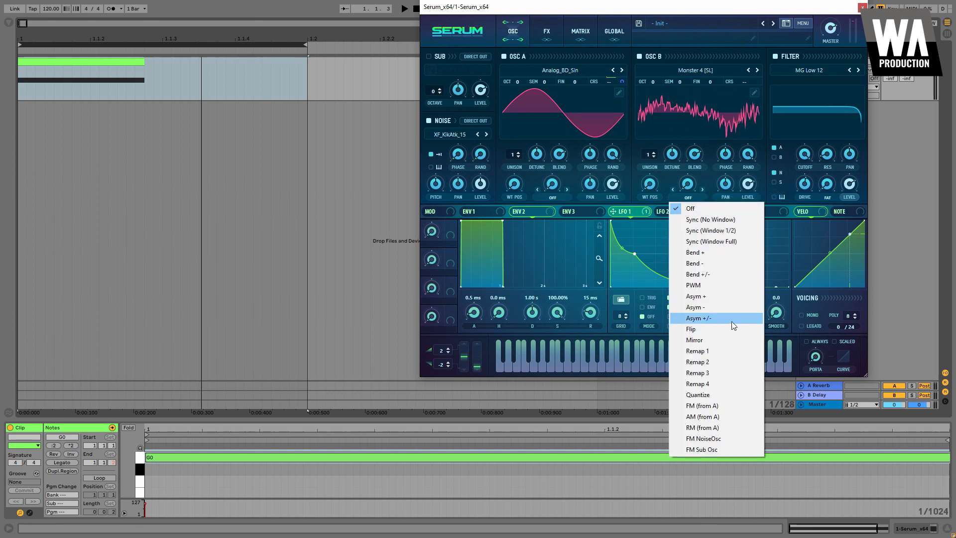
left_click(718, 403)
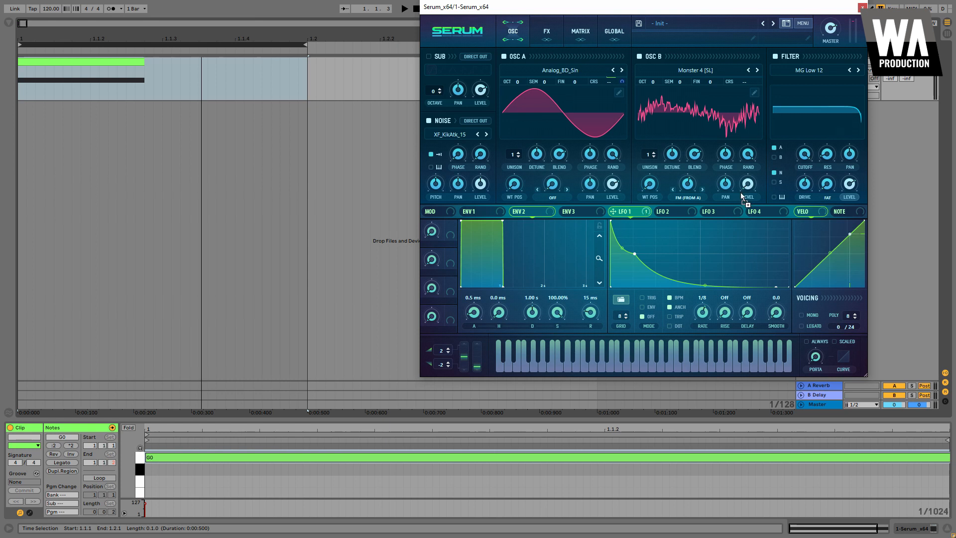
Assign LFO 1 to oscillator B's level with an amount of about 46 and audition the loop.
mouse_move(741, 195)
left_mouse_down()
mouse_move(743, 172)
mouse_move(741, 201)
left_mouse_up()
key("space")
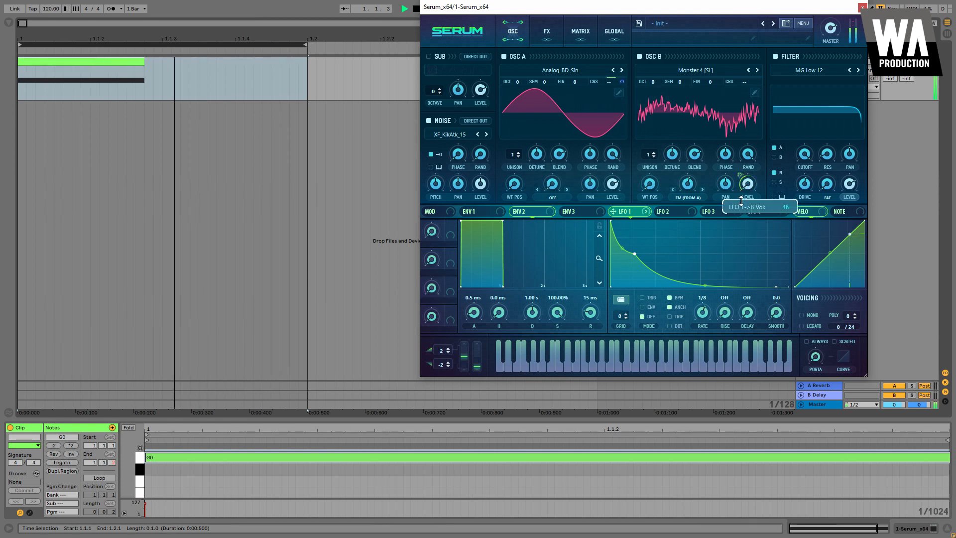
key("space")
Set the modulation curve of the LFO 1 to B Vol routing to 27 in the matrix and play the loop.
left_click(579, 32)
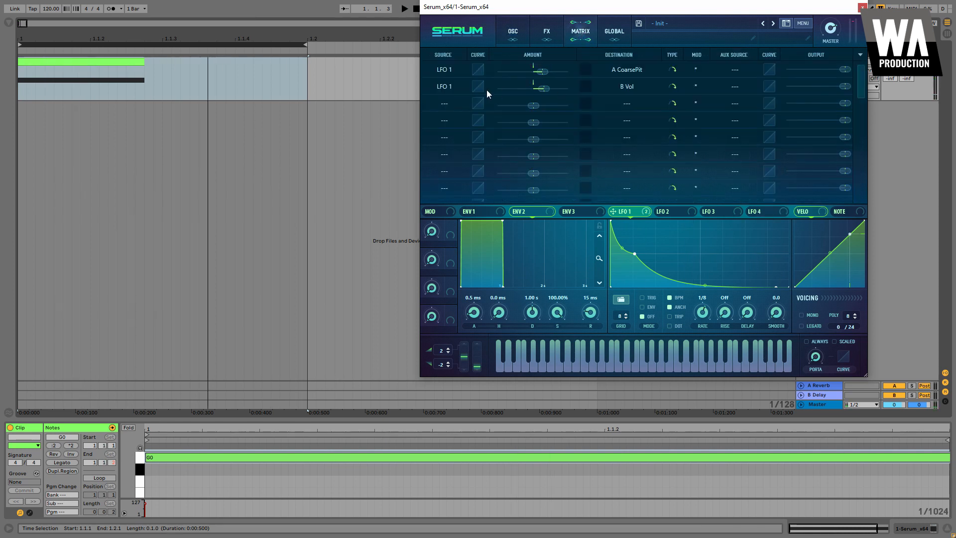
left_click_drag(482, 81, 480, 74)
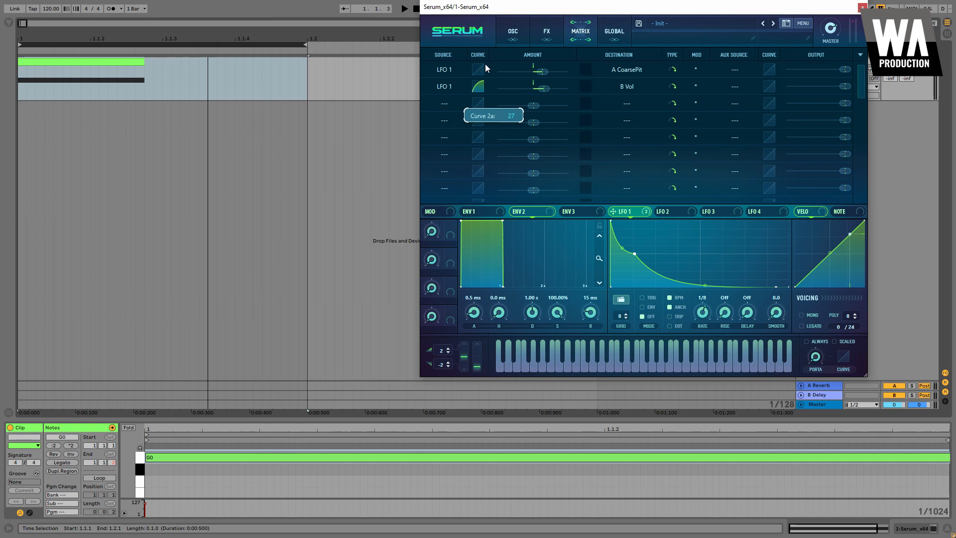
key("space")
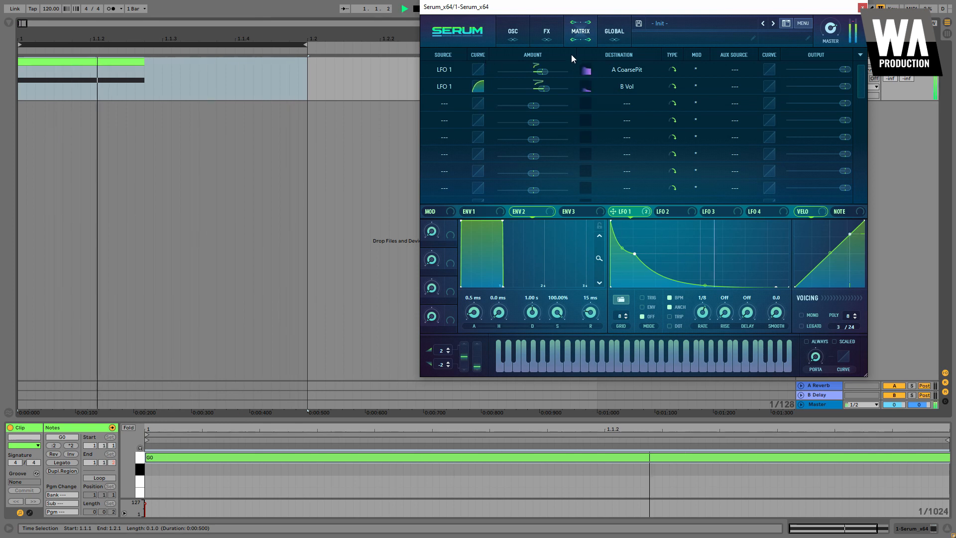
Reduce LFO 1's modulation amount on oscillator B's level while the loop plays.
left_click(513, 31)
mouse_move(741, 169)
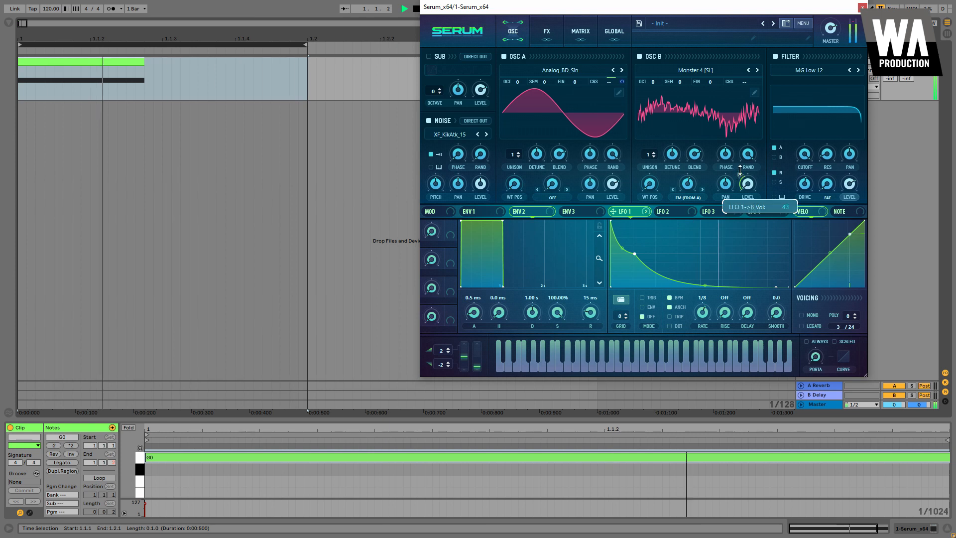
left_click_drag(741, 169, 740, 185)
Enable the distortion effect and move it to the start of the effects chain, ahead of Hyper / Dimension.
left_click(546, 30)
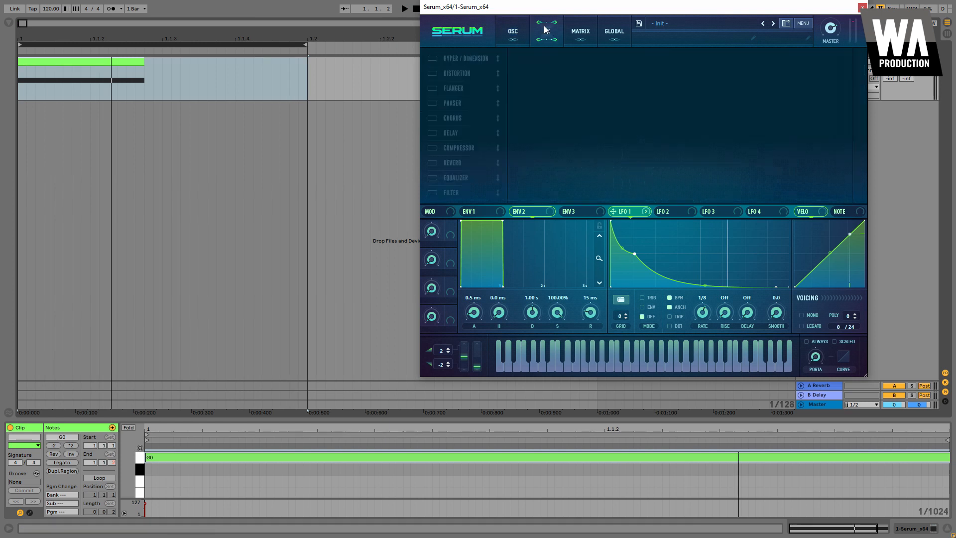
left_click(432, 74)
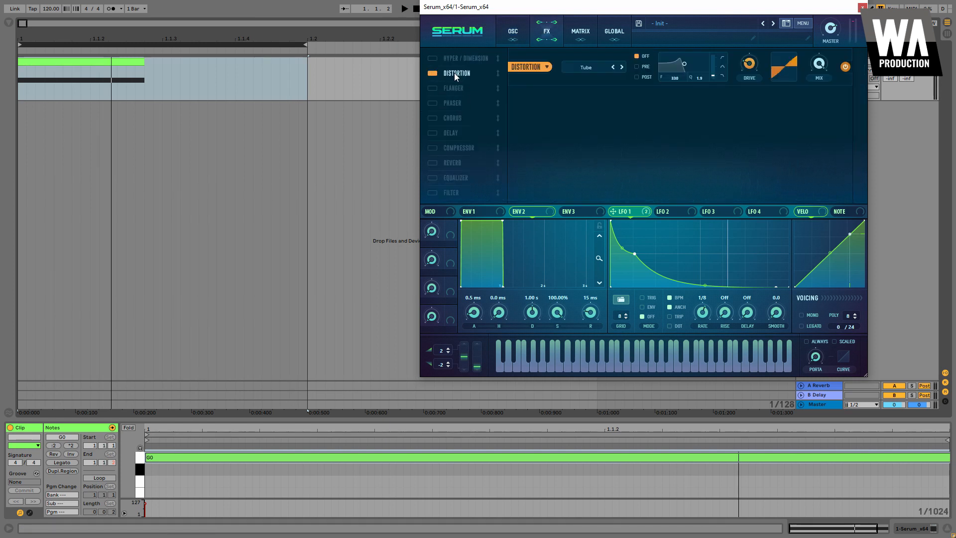
left_click_drag(463, 58, 463, 57)
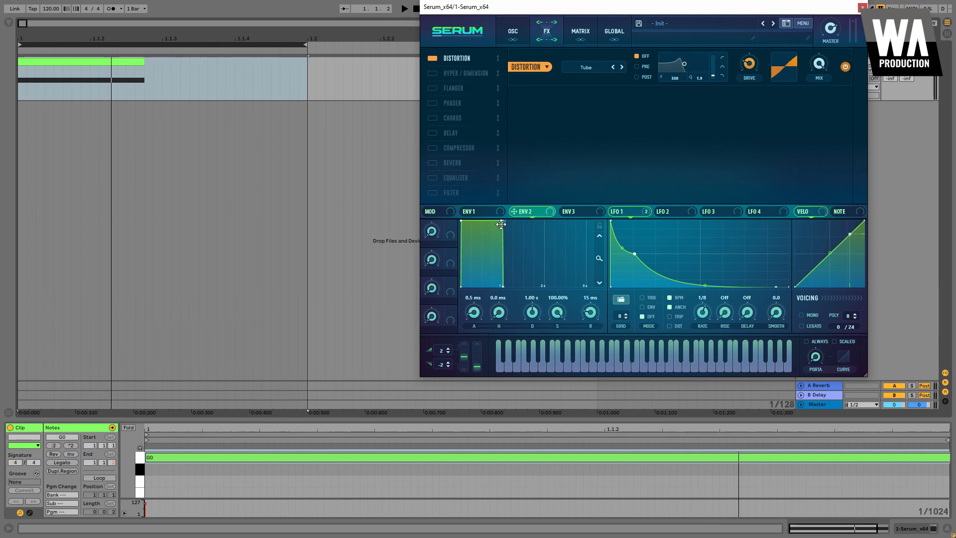
Shape envelope 2 with a 126 ms decay and 0% sustain, and assign it to the distortion's drive.
left_click_drag(503, 221, 450, 336)
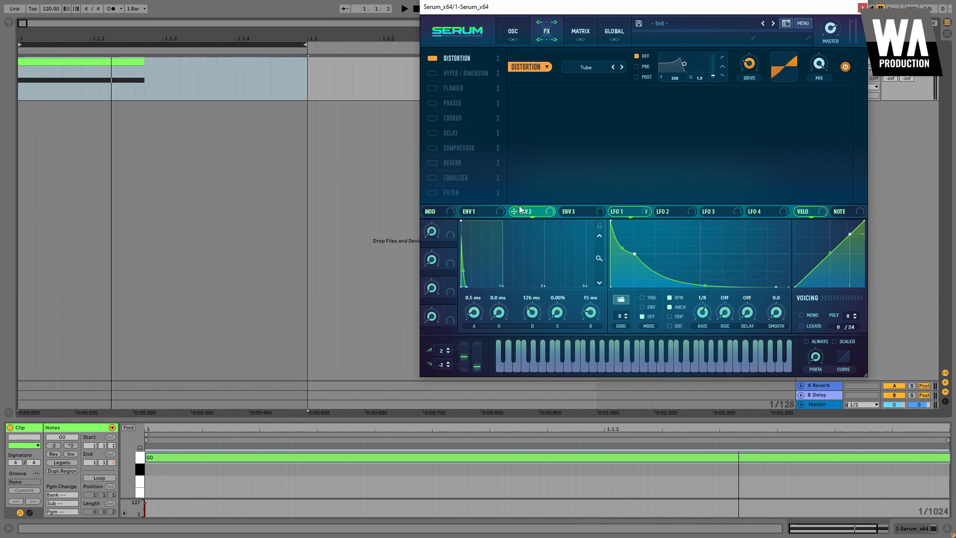
left_click_drag(539, 212, 696, 105)
left_click_drag(756, 70, 756, 69)
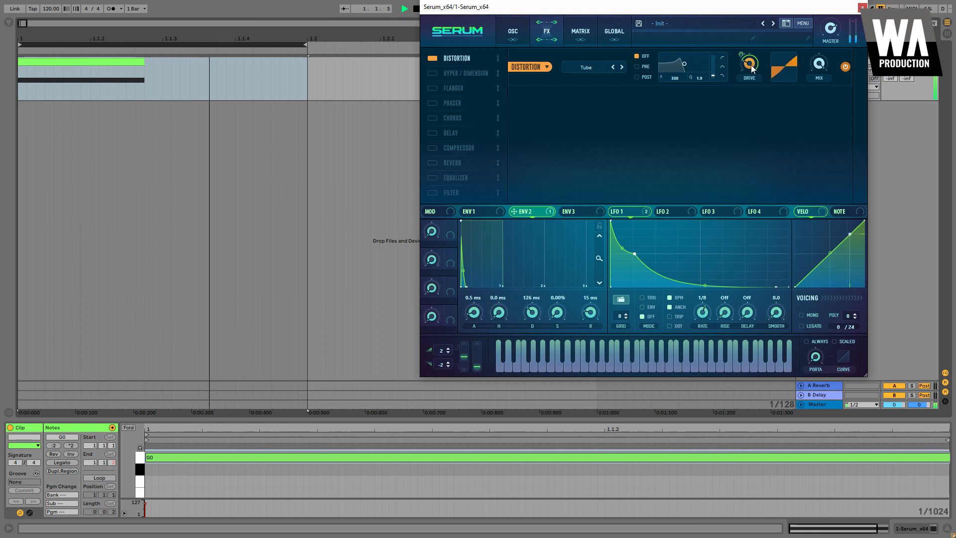
mouse_move(749, 69)
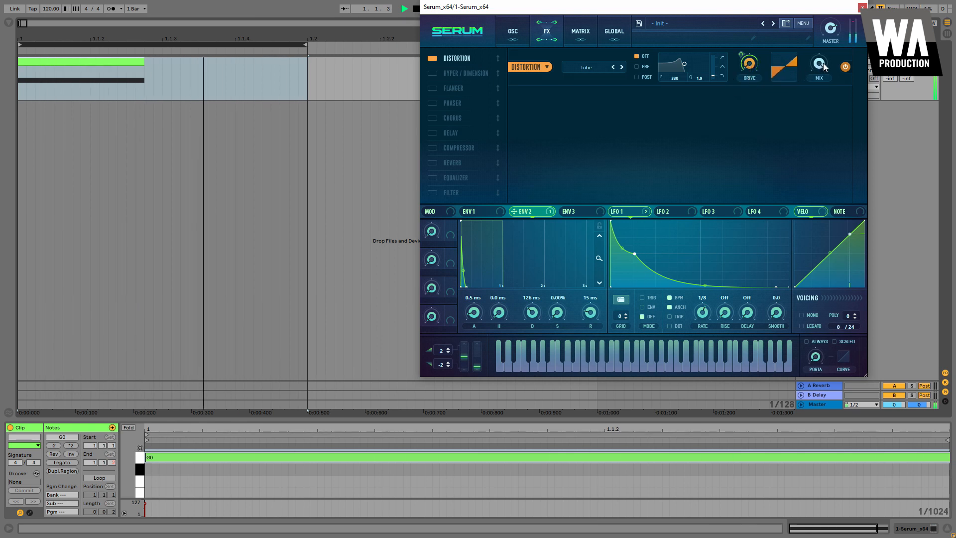
Lower the distortion's mix and test envelope 2's decay while playing the loop.
left_click_drag(822, 66, 820, 88)
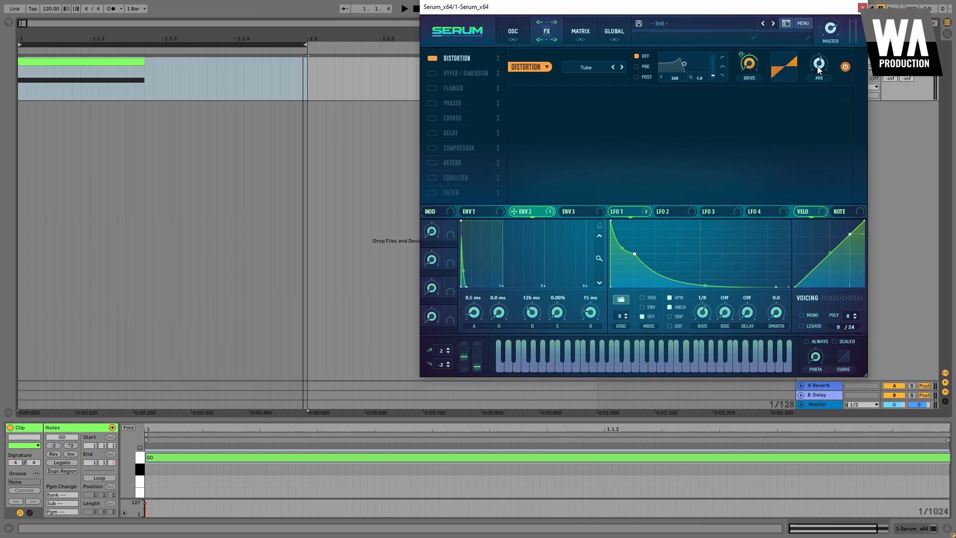
mouse_move(819, 70)
key("space")
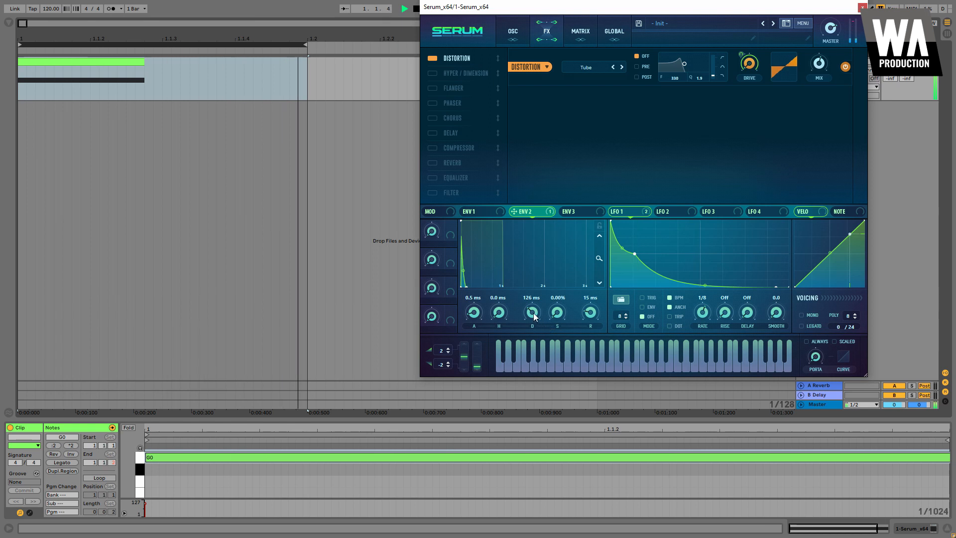
left_click_drag(532, 314, 534, 314)
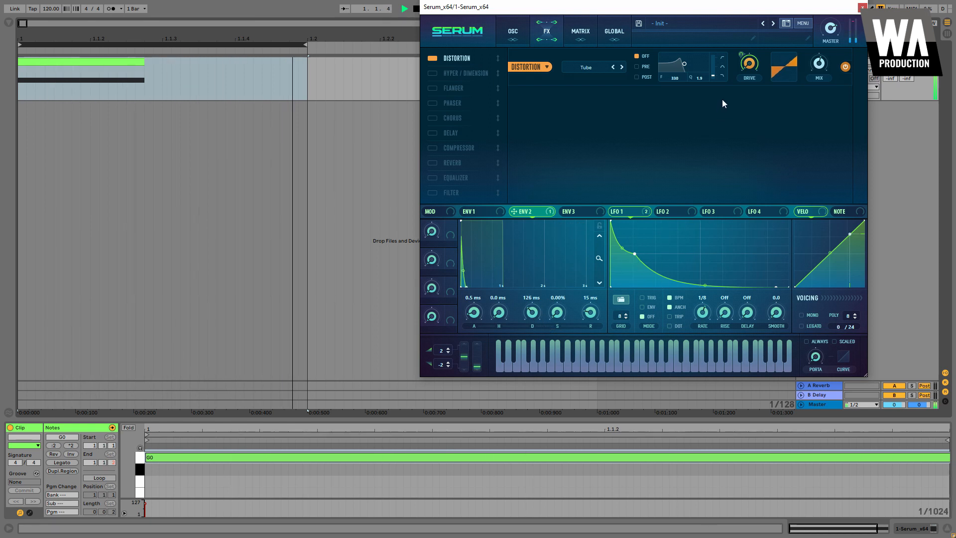
Enable the equalizer effect, leave the compressor off, and move the equalizer directly after the distortion in the effects chain.
left_click(432, 148)
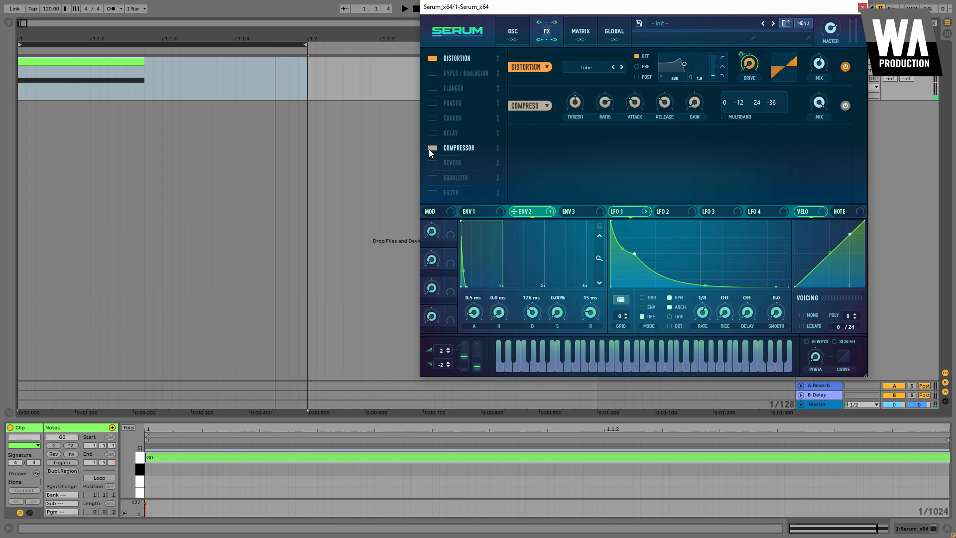
left_click(431, 149)
left_click(433, 177)
left_click_drag(459, 176, 481, 67)
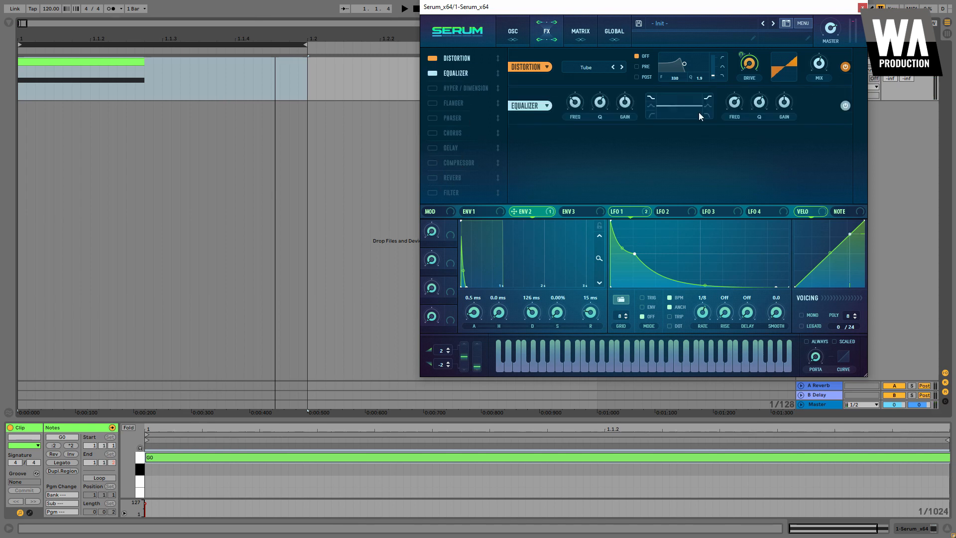
Switch the equalizer's high band to a peak shape, cut its gain, and tune its frequency while the loop plays.
left_click_drag(785, 104, 737, 127)
left_click(708, 106)
key("space")
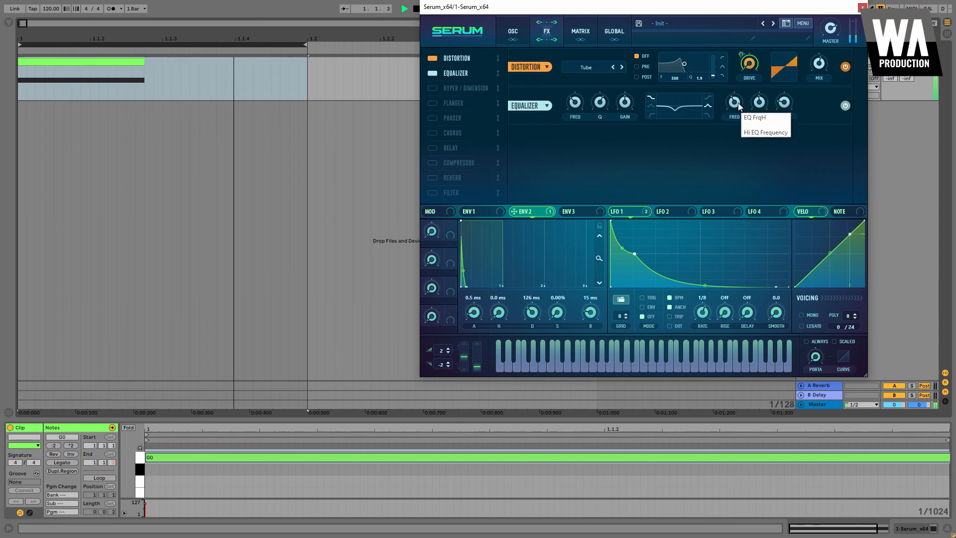
mouse_move(736, 105)
left_mouse_down()
mouse_move(741, 90)
mouse_move(738, 111)
left_mouse_up()
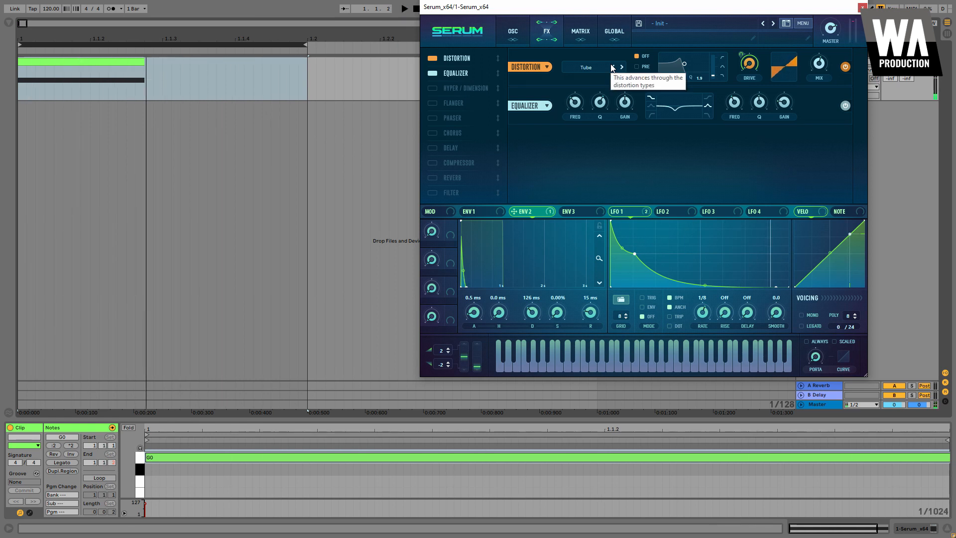
Remove the random phase from oscillators A and B, adjust oscillator A's starting phase, and play the loop.
left_click(514, 32)
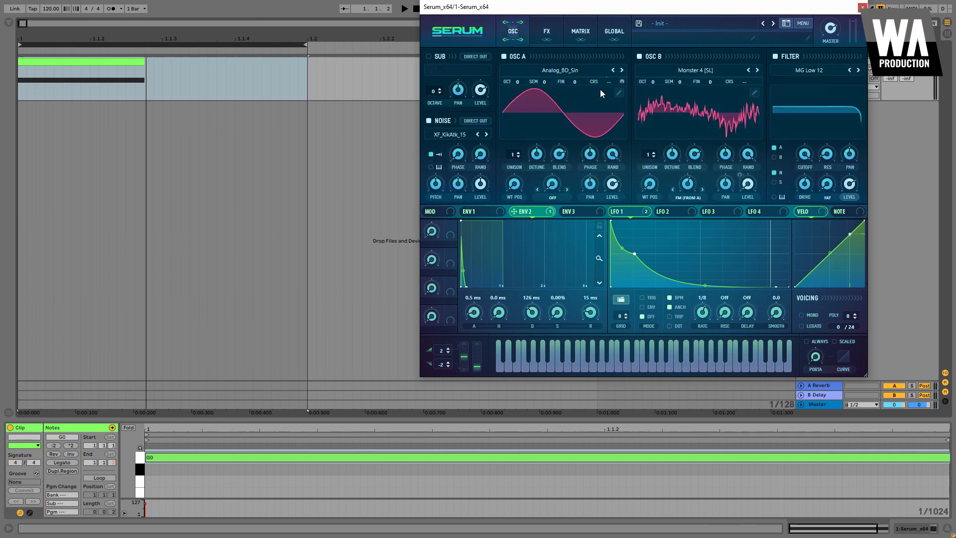
left_click_drag(615, 154, 620, 376)
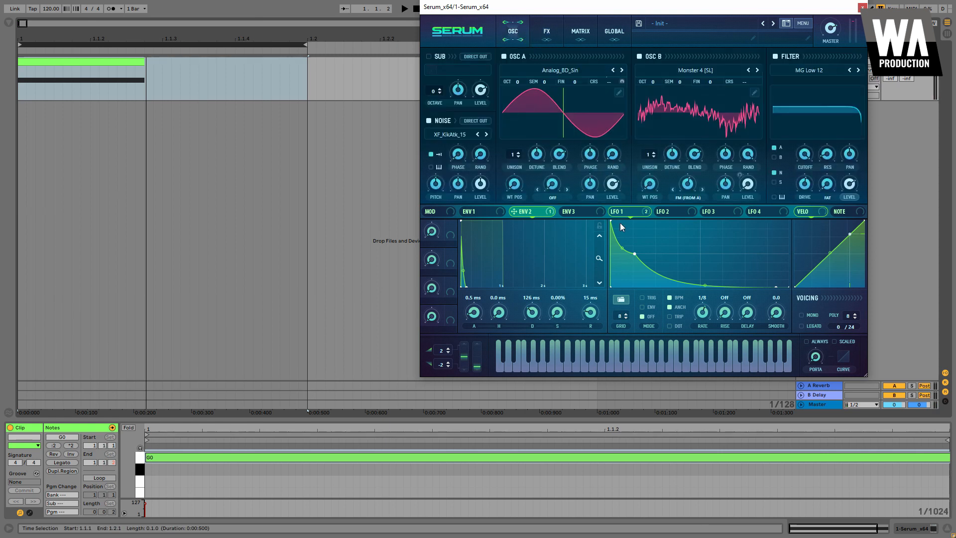
left_click_drag(748, 153, 727, 408)
mouse_move(590, 156)
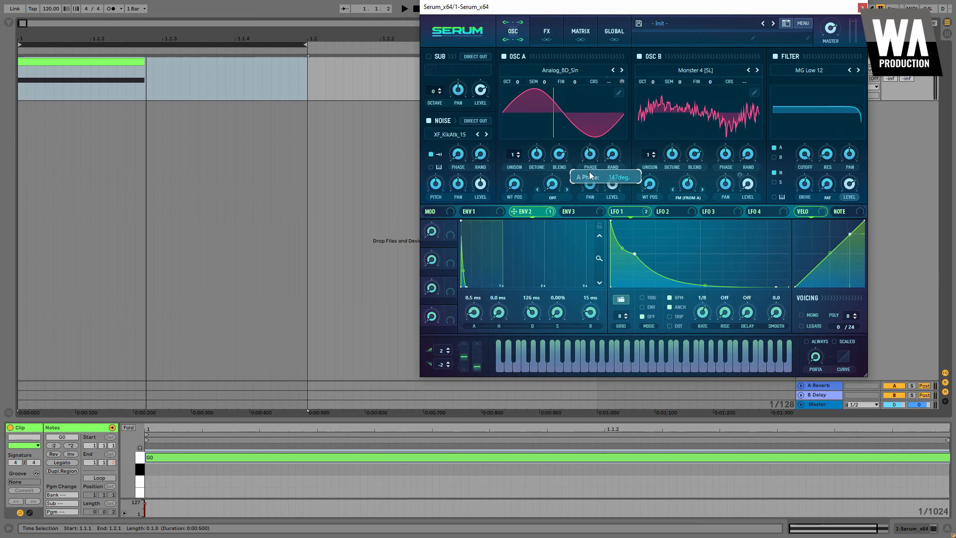
left_click_drag(589, 173, 601, 201)
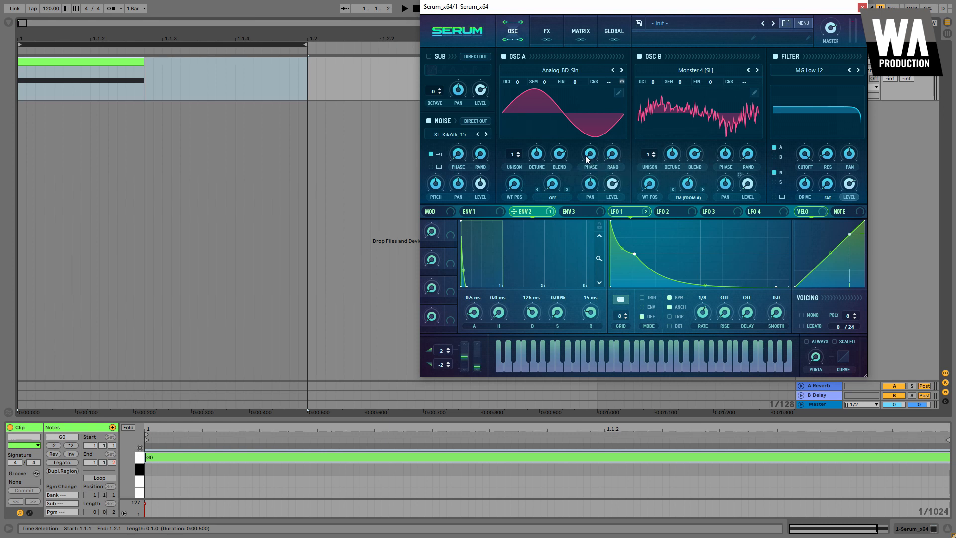
left_click_drag(590, 155, 577, 210)
key("space")
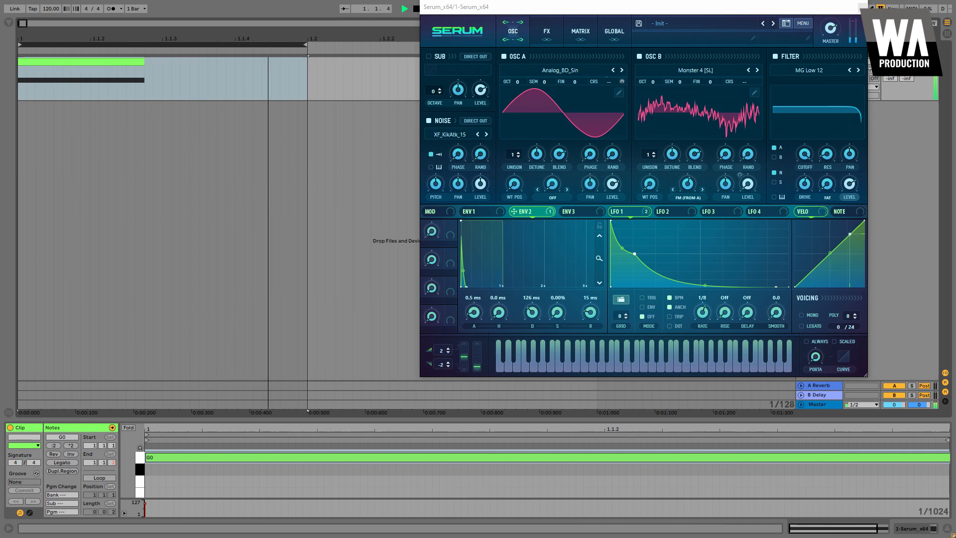
Lower the middle point of LFO 1's decay curve slightly and recheck the sound against the effects while the loop plays.
left_click(547, 30)
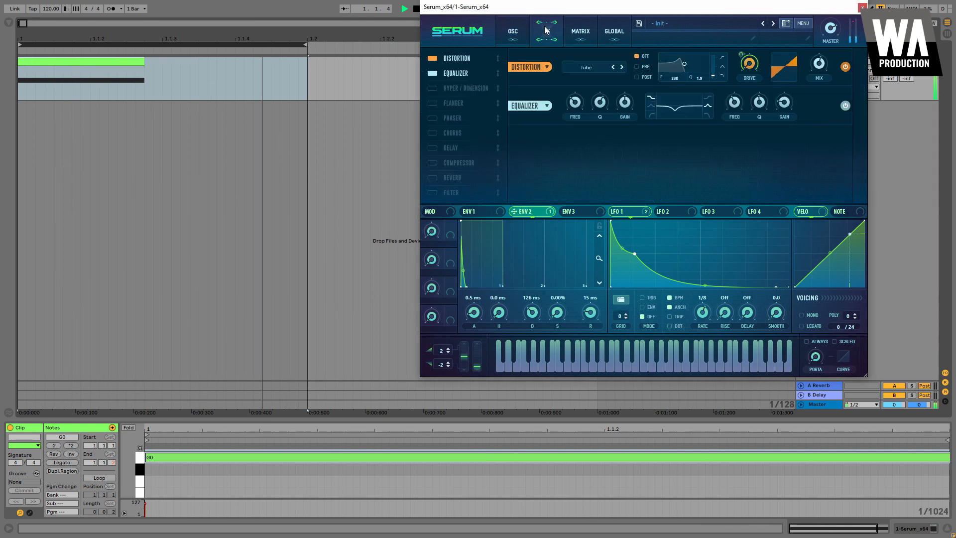
left_click(516, 32)
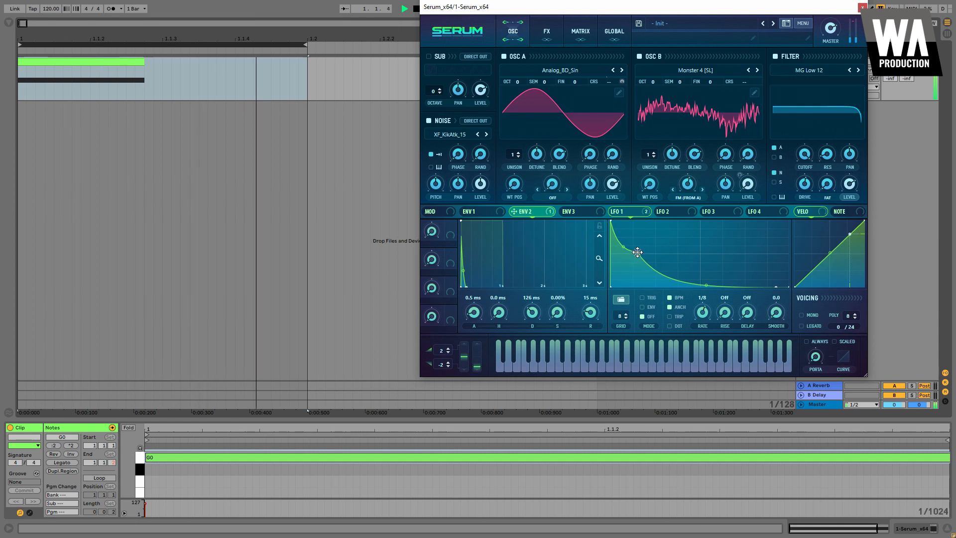
left_click_drag(635, 252, 634, 256)
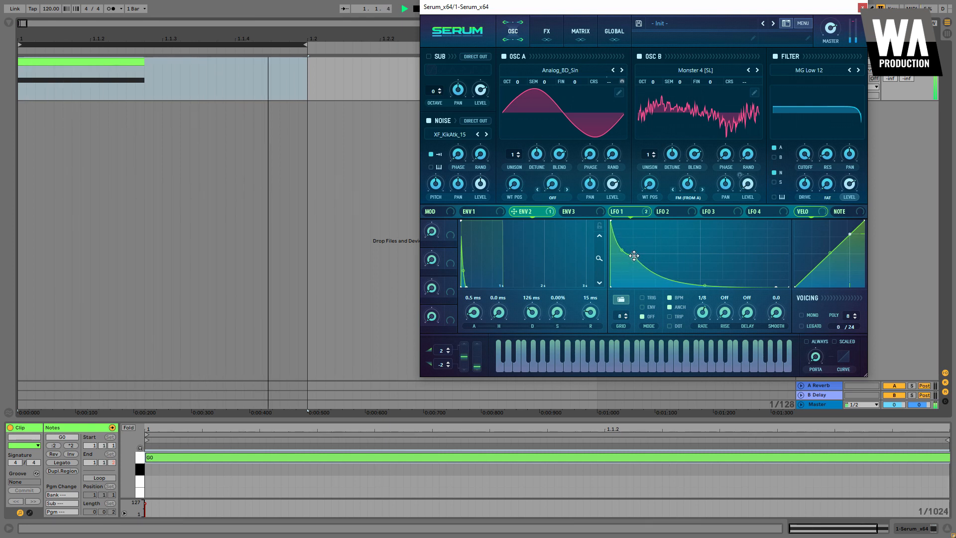
left_click(549, 26)
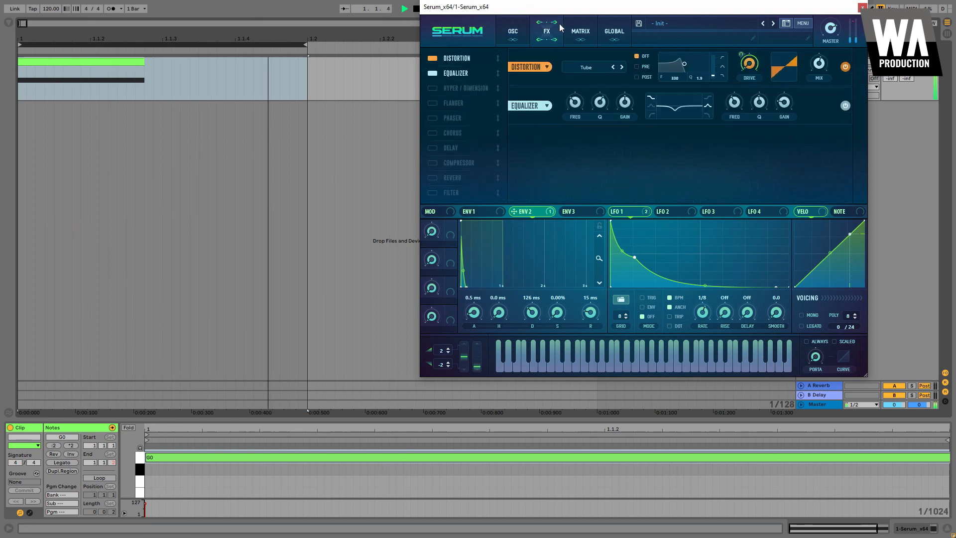
mouse_move(761, 107)
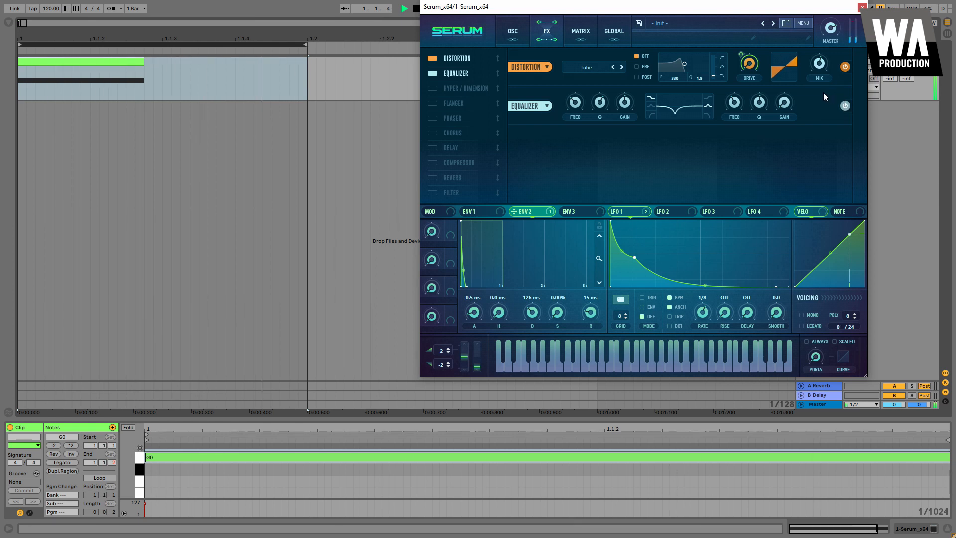
Change the noise sample to XF_KikAtk_02 and fine-tune the noise pitch.
left_click(513, 31)
left_click(476, 135)
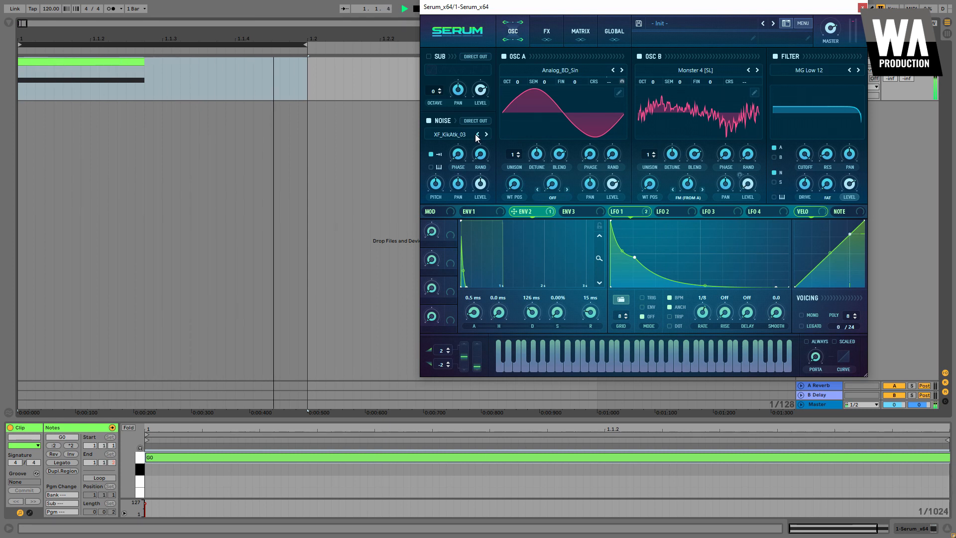
left_click(477, 135)
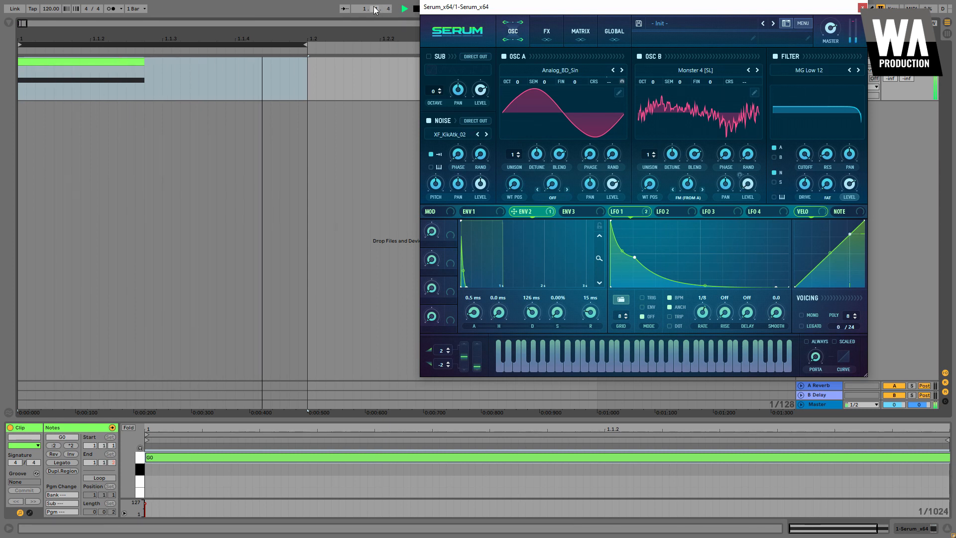
left_click_drag(435, 195, 437, 193)
Set the equalizer's high band to about 41% Q and -16.4 dB gain, stop playback, and return to the oscillator page.
left_click(544, 26)
mouse_move(785, 111)
left_mouse_down()
mouse_move(799, 80)
mouse_move(785, 104)
left_mouse_up()
left_click_drag(760, 105, 737, 102)
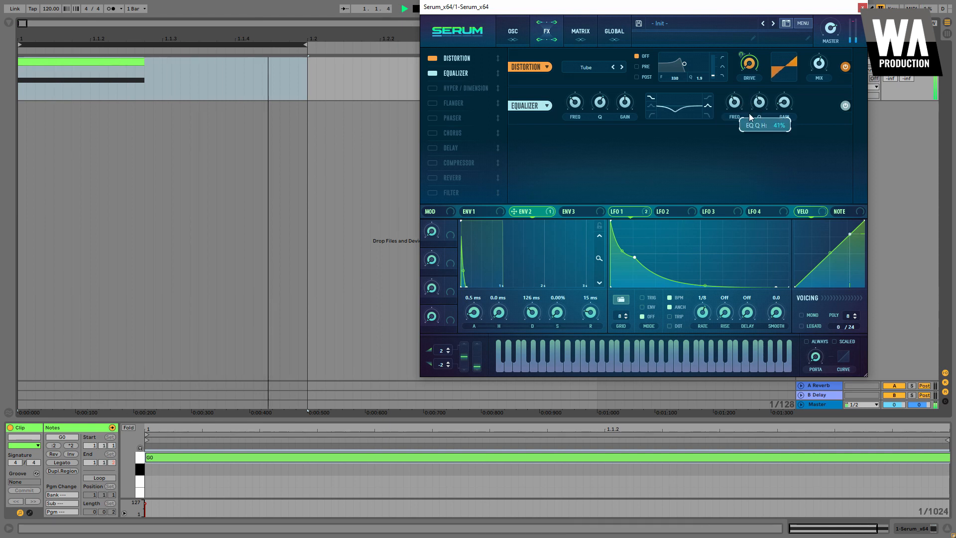
mouse_move(738, 102)
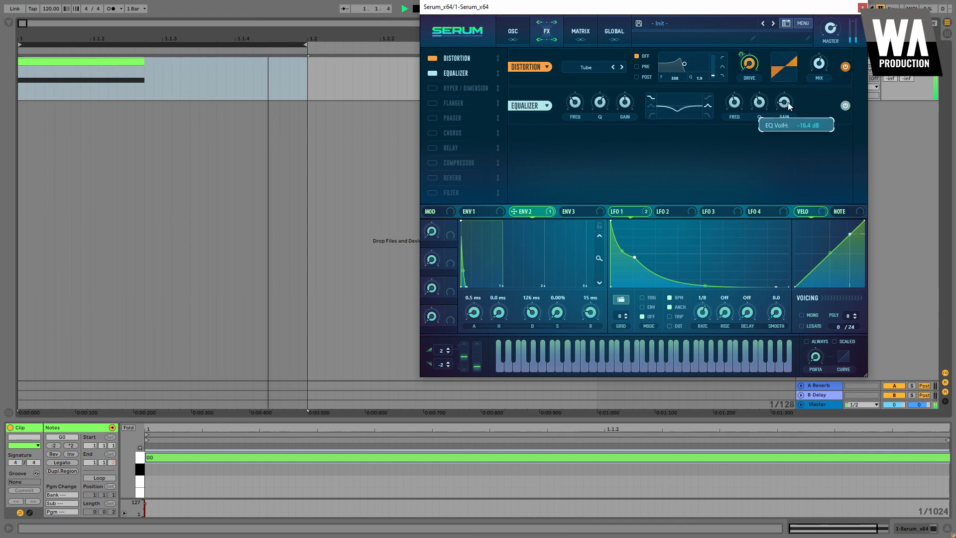
mouse_move(626, 96)
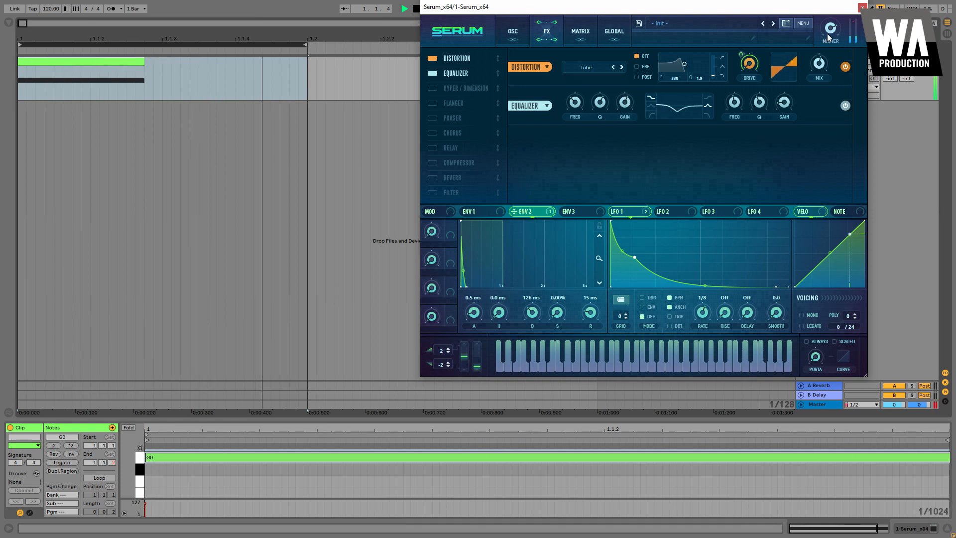
mouse_move(827, 47)
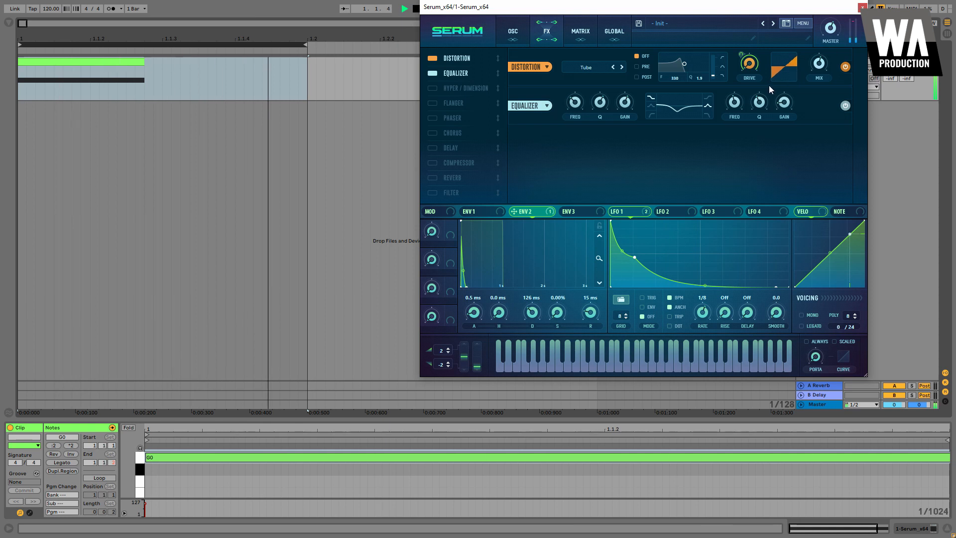
key("space")
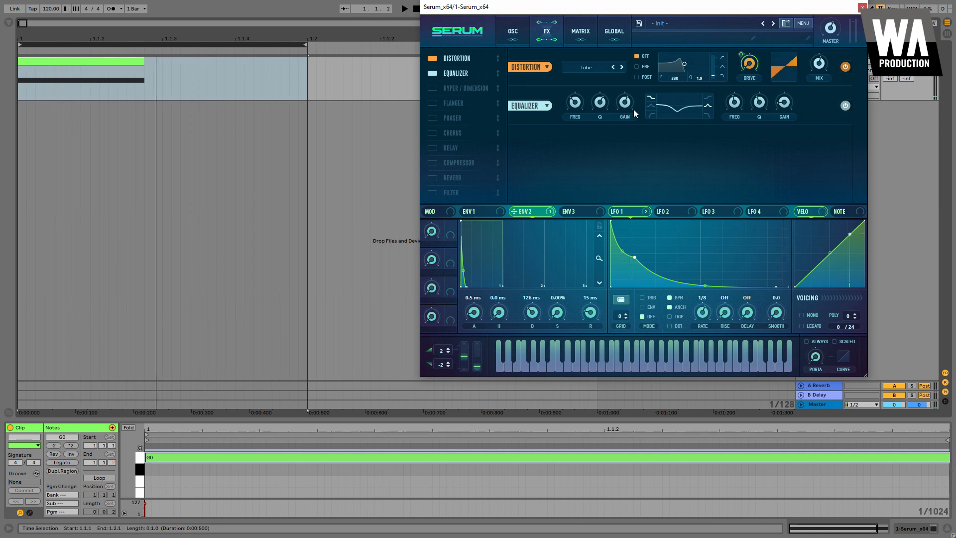
left_click(514, 32)
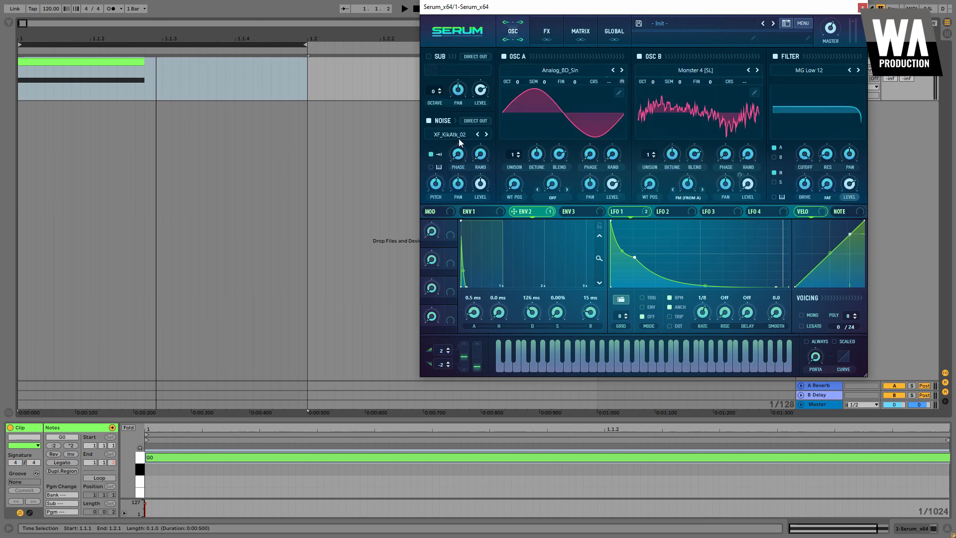